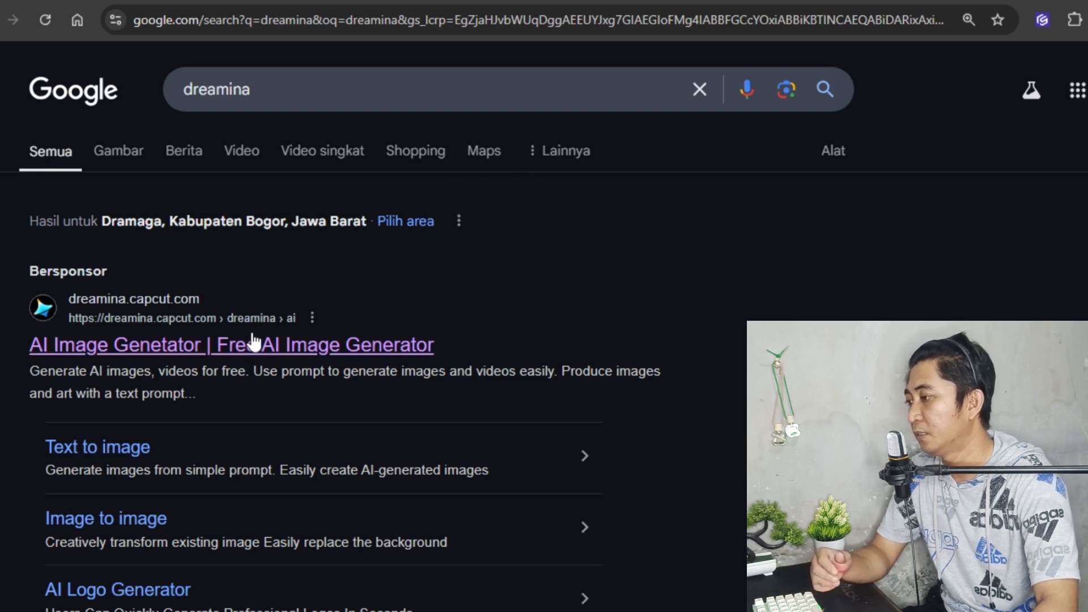
Open the Dreamina AI image generator site from its sponsored Google search result
scroll(255, 340, "down", 2)
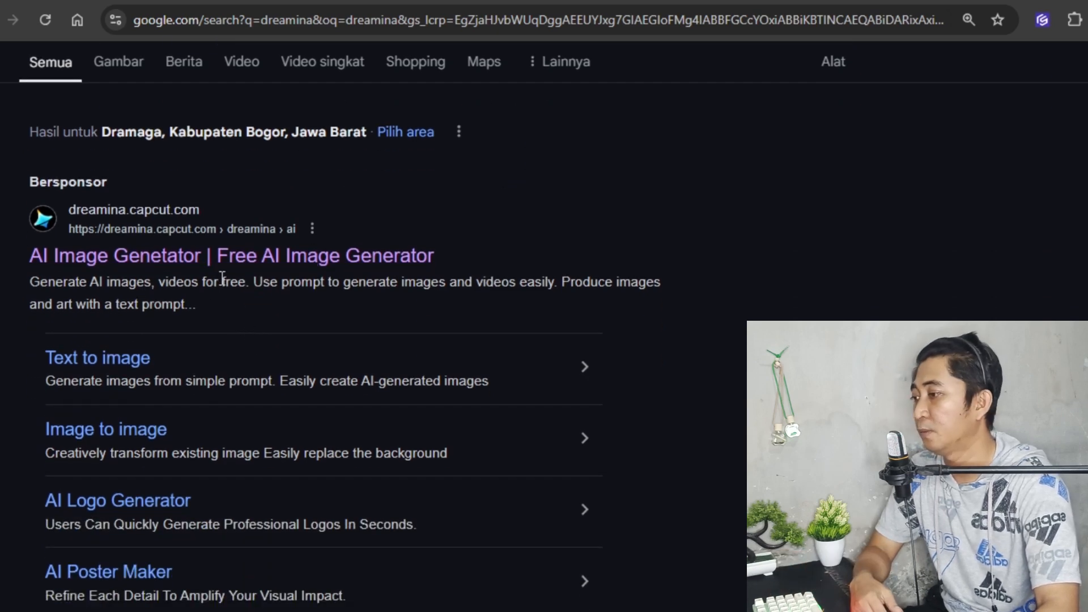
left_click(384, 264)
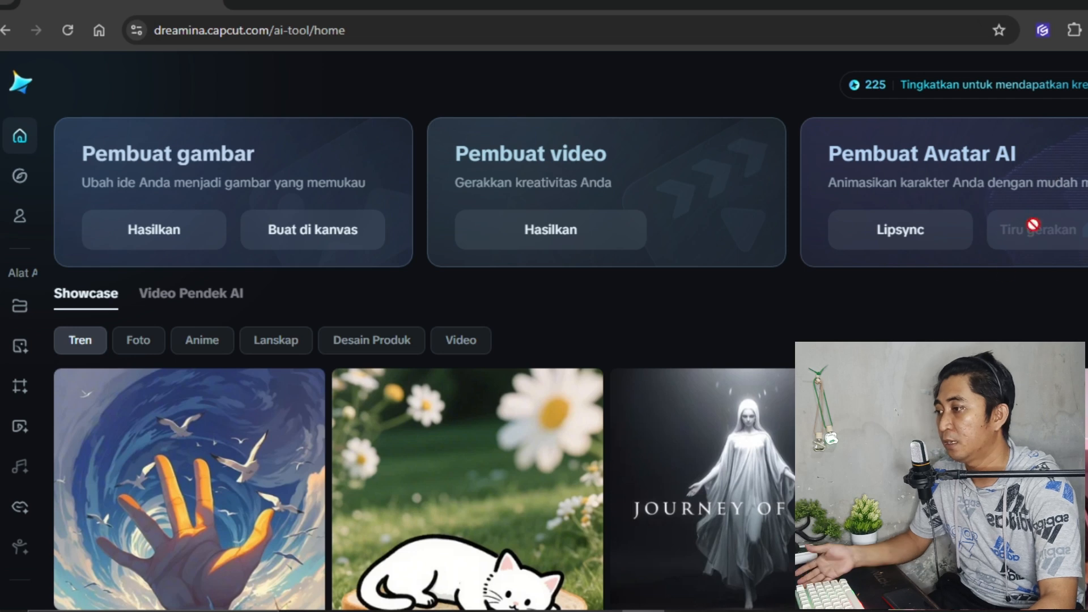
Check when the account's credits expire and browse the AI short video showcase on the home page
mouse_move(886, 98)
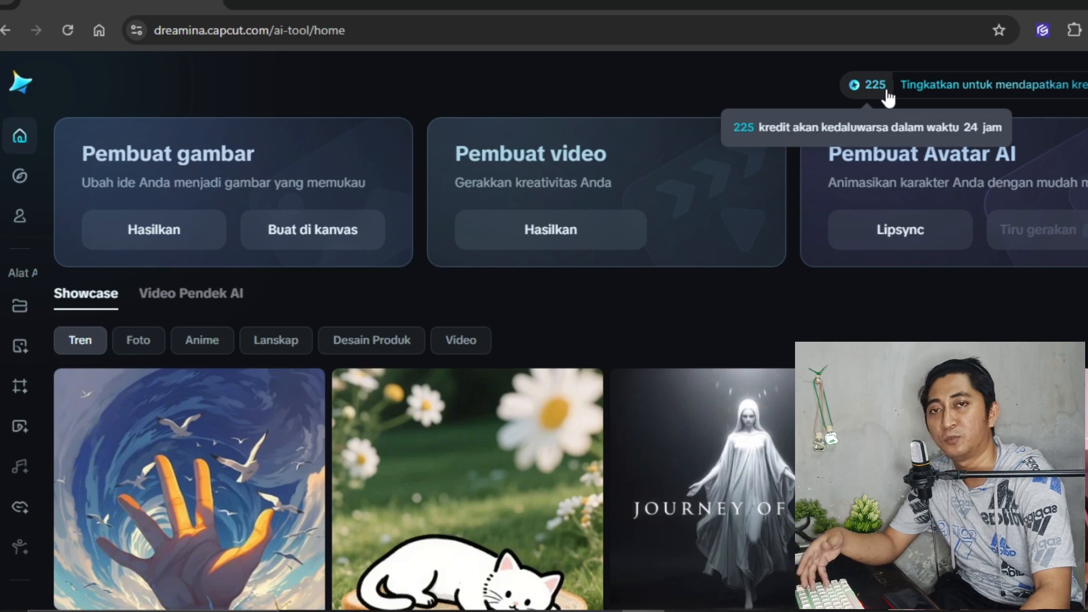
scroll(327, 349, "down", 2)
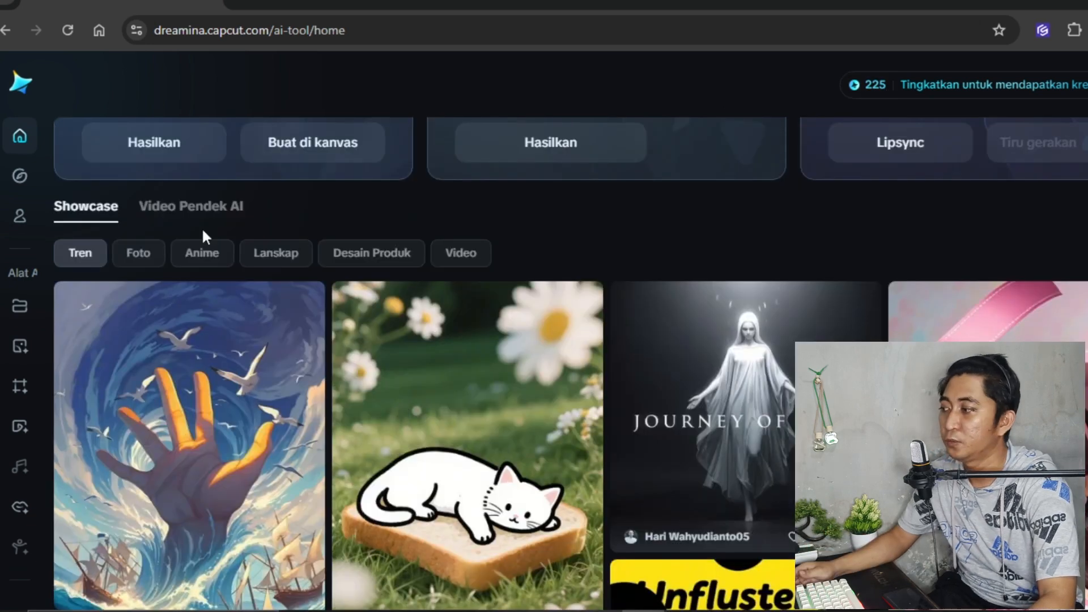
left_click(194, 213)
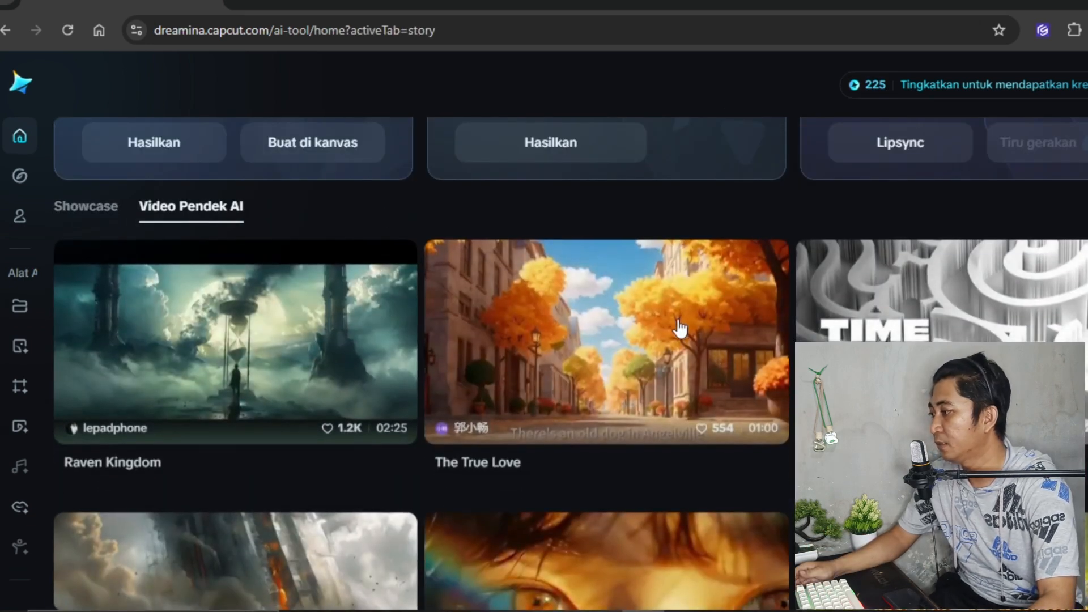
scroll(680, 327, "down", 3)
scroll(680, 328, "up", 1)
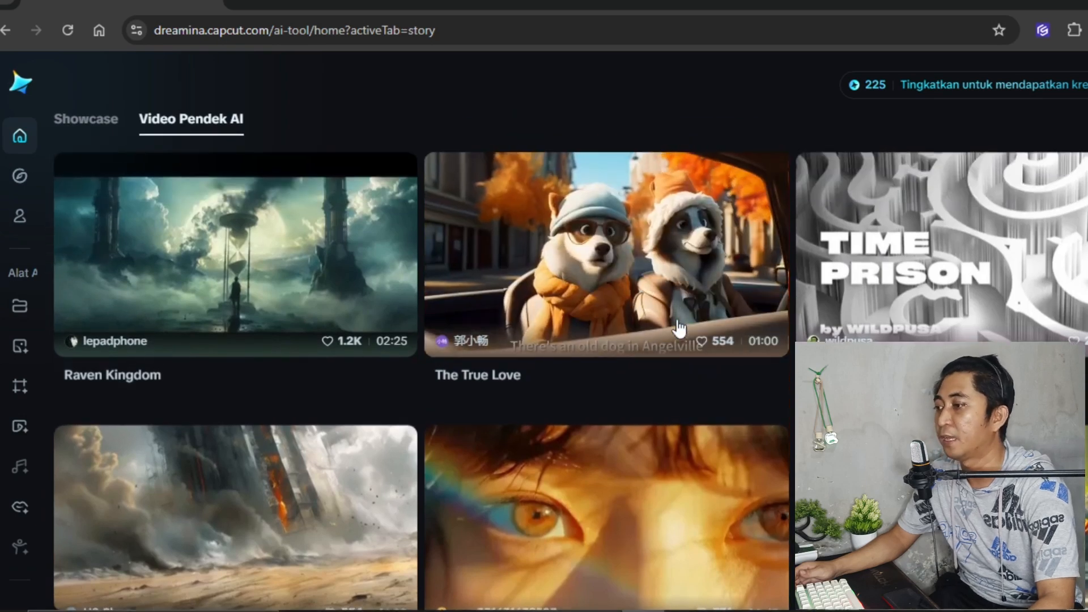
Open the image generator and enter the prompt "buatkan kucing dengan menaiki motor matic berwarna merak sambil tersenyum"
left_click(21, 347)
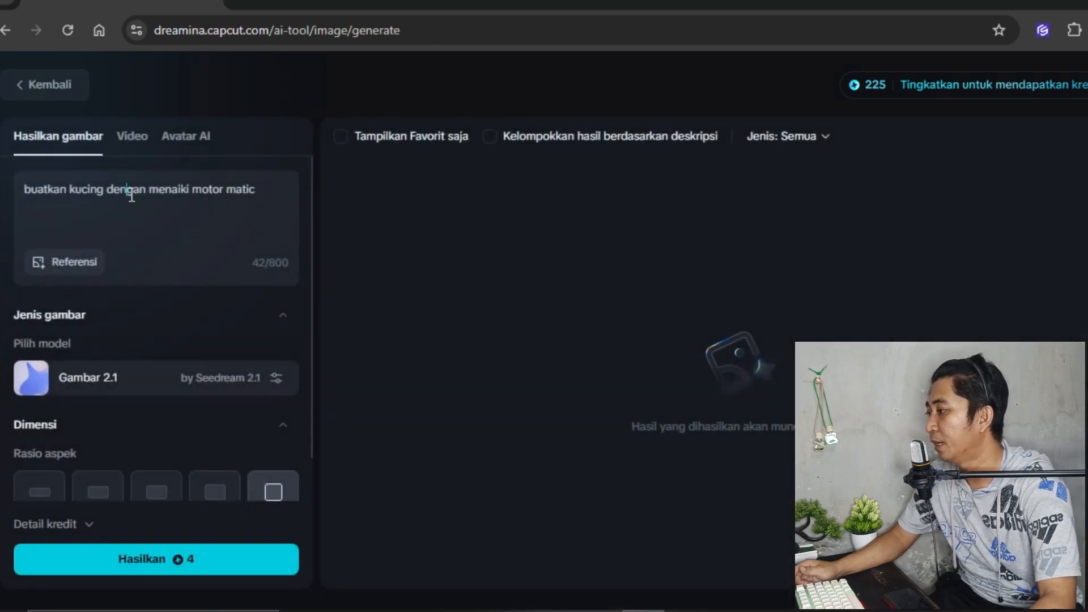
left_click(131, 195)
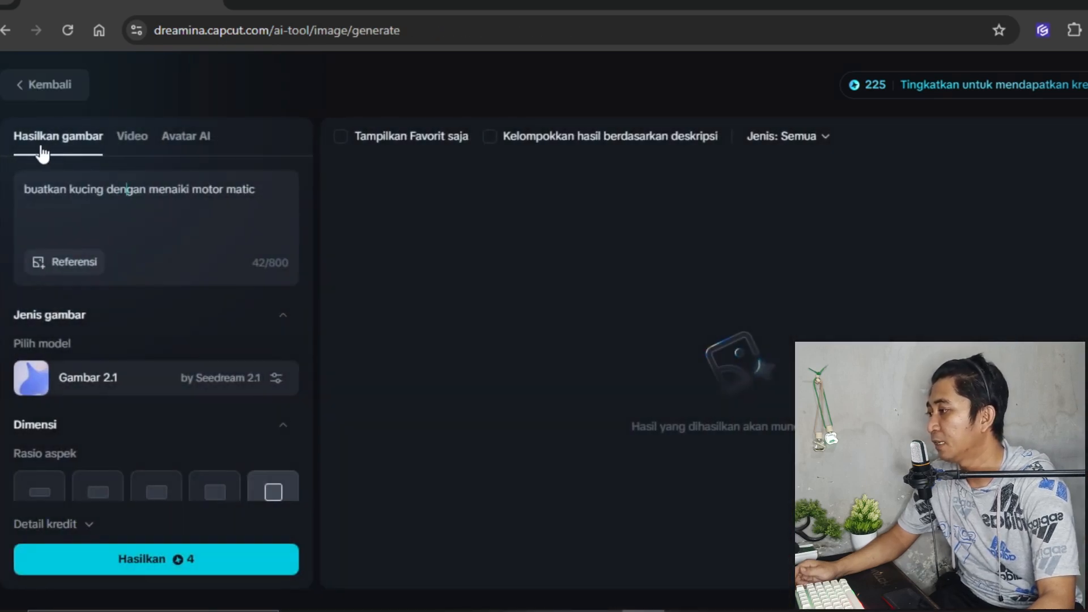
left_click(129, 145)
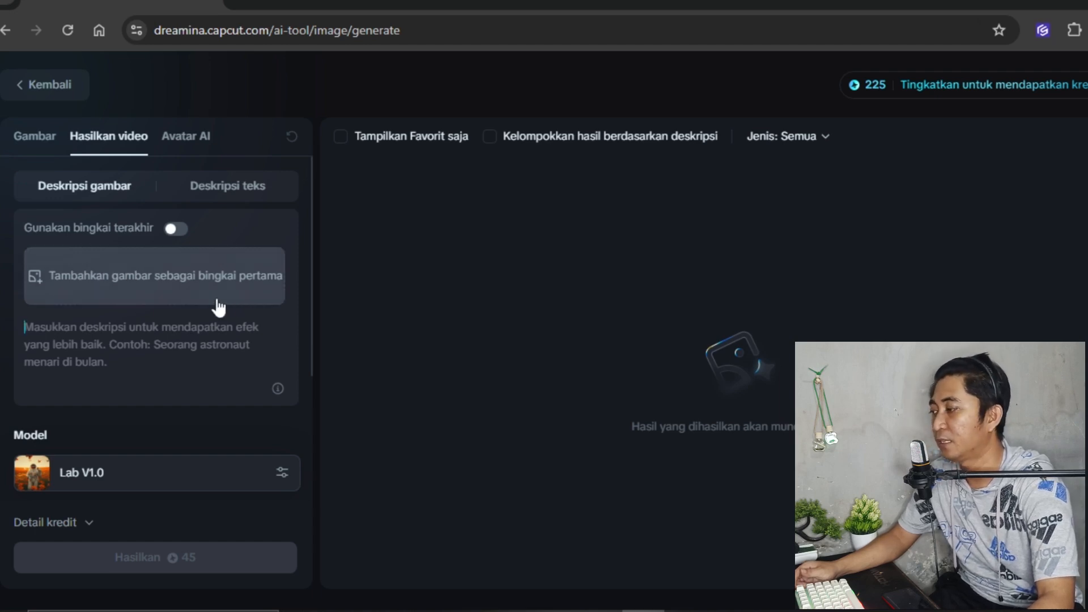
left_click(39, 138)
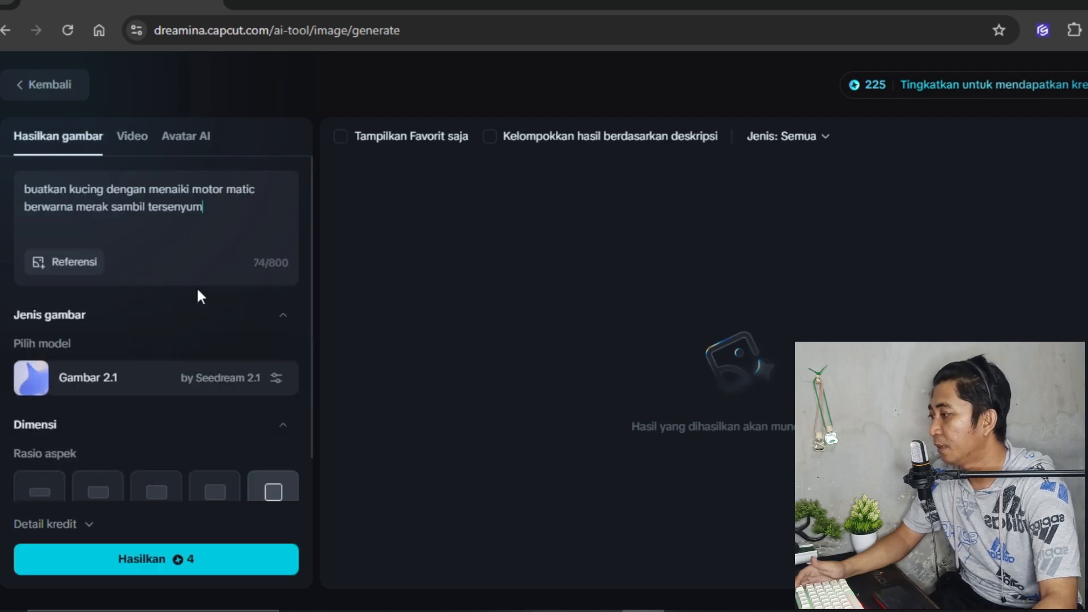
Choose Gambar 2.1 as the image generation model
scroll(27, 328, "down", 2)
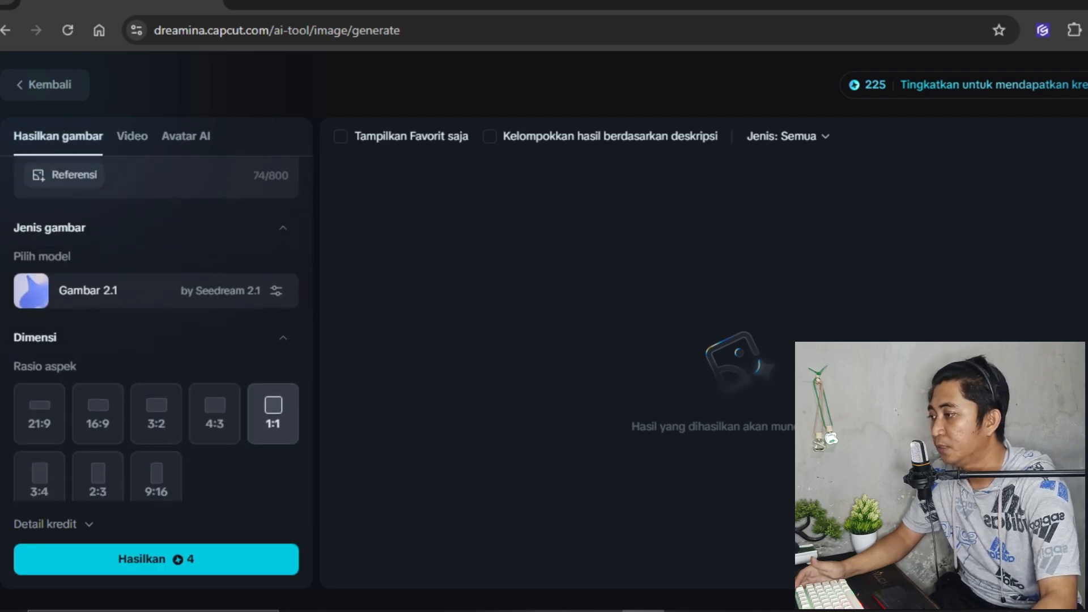
left_click(255, 302)
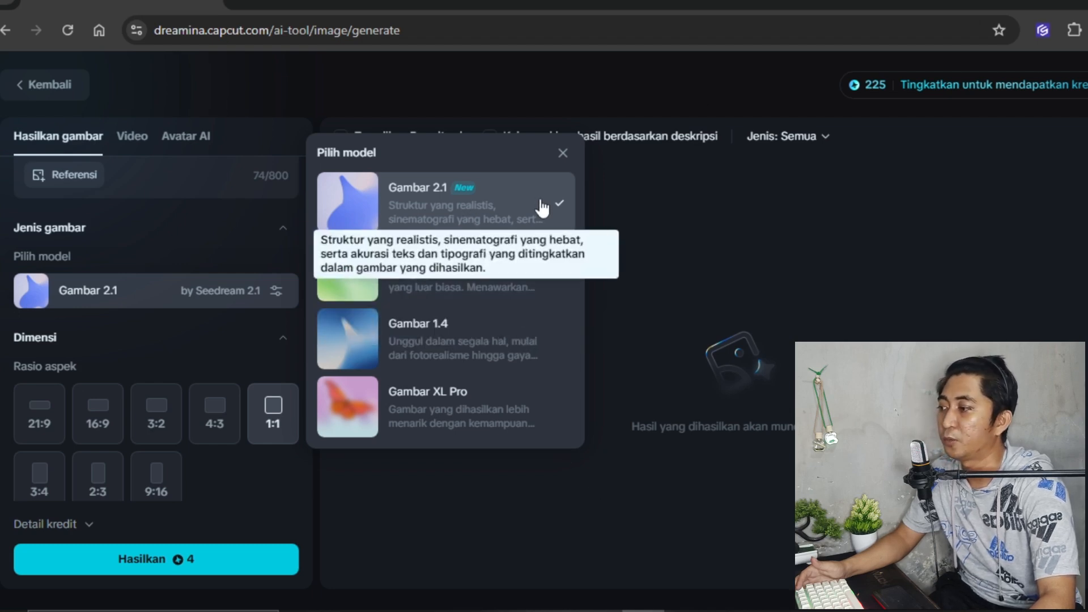
left_click(481, 207)
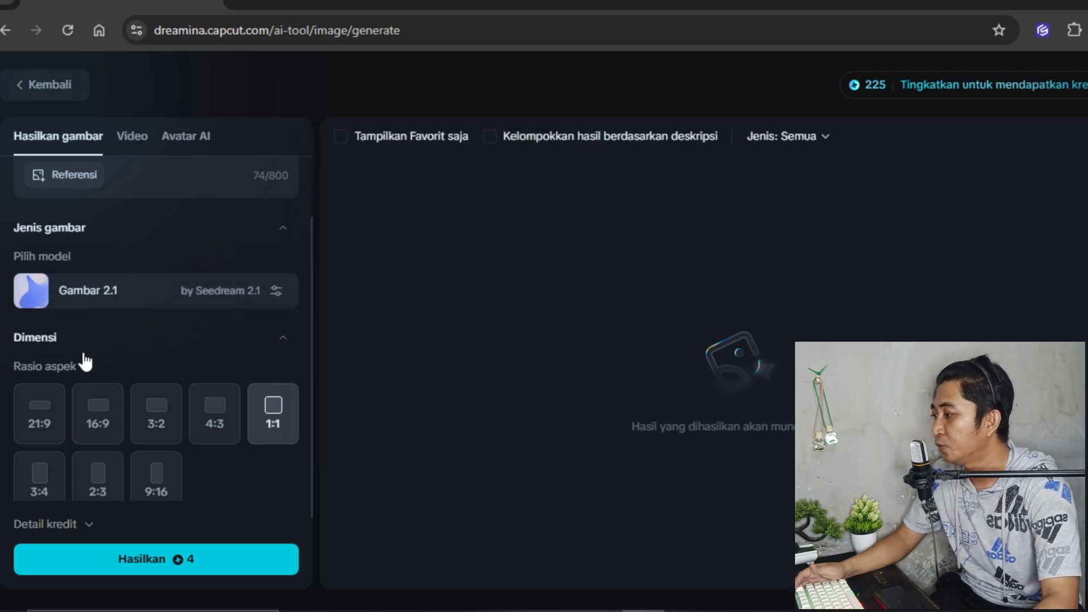
Set the image aspect ratio to 16:9 and generate the images from the prompt
scroll(311, 436, "down", 2)
scroll(319, 403, "up", 3)
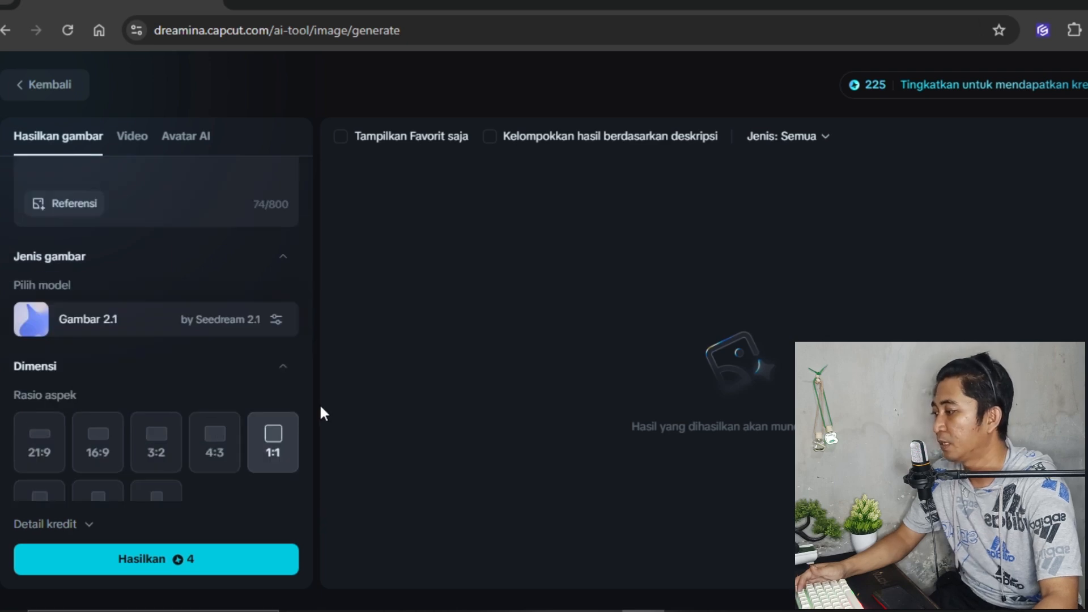
scroll(114, 368, "down", 2)
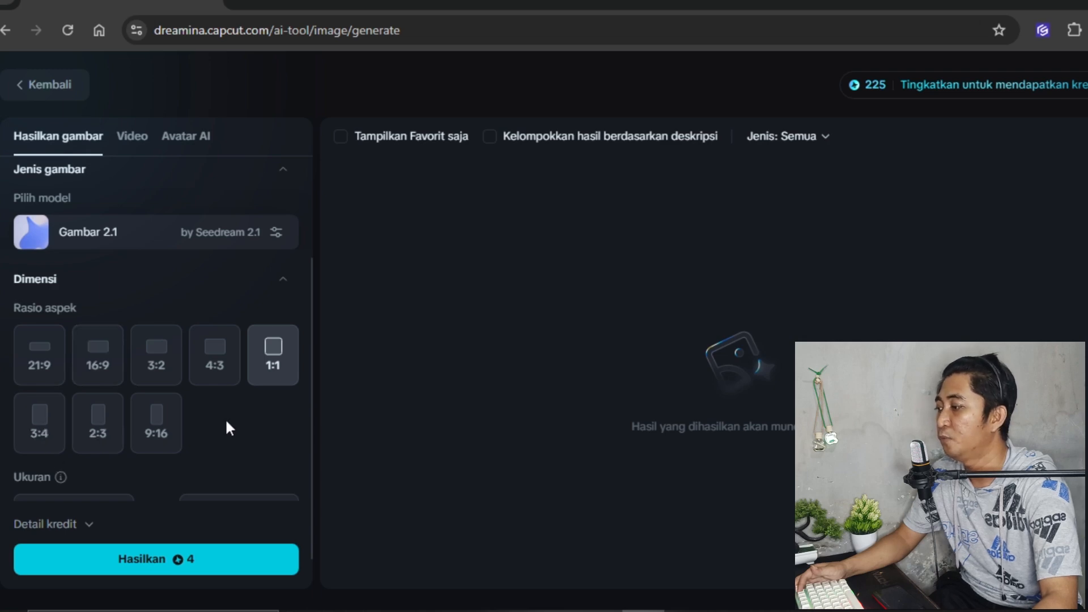
left_click(99, 346)
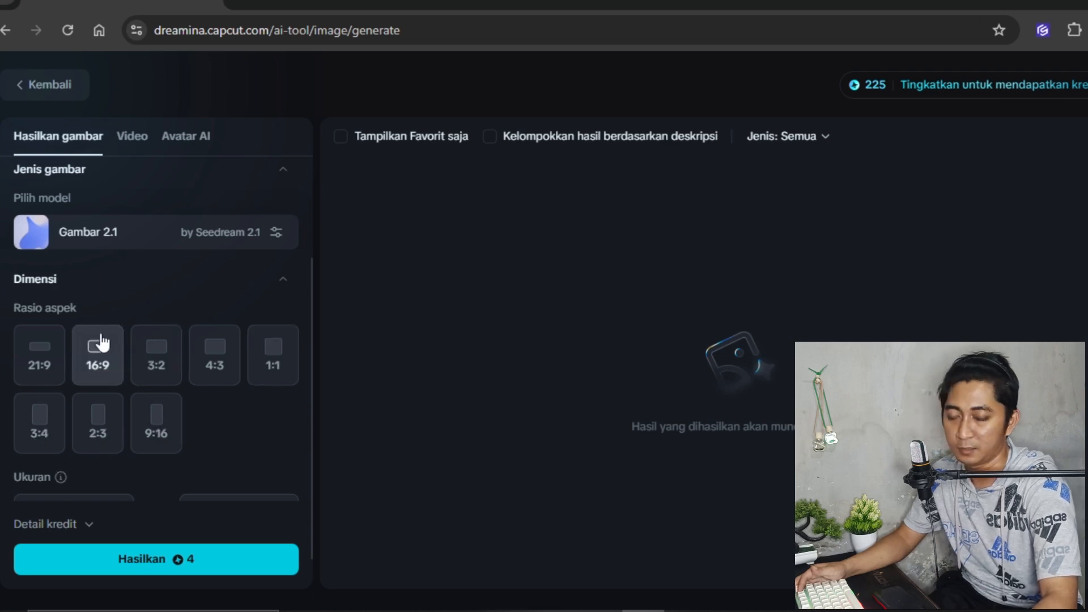
scroll(100, 344, "down", 1)
mouse_move(61, 434)
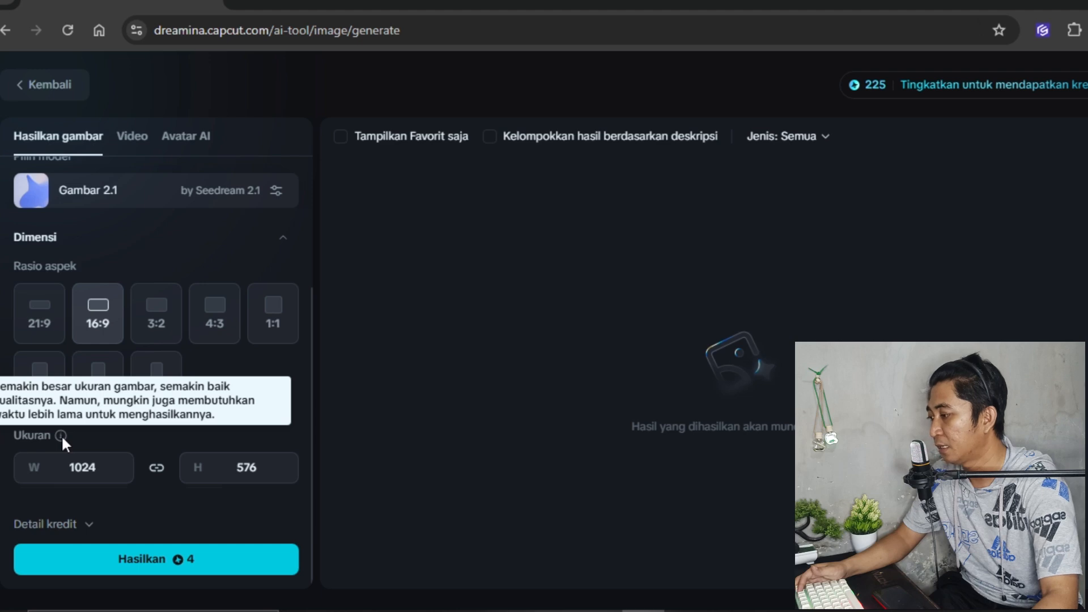
left_click(225, 561)
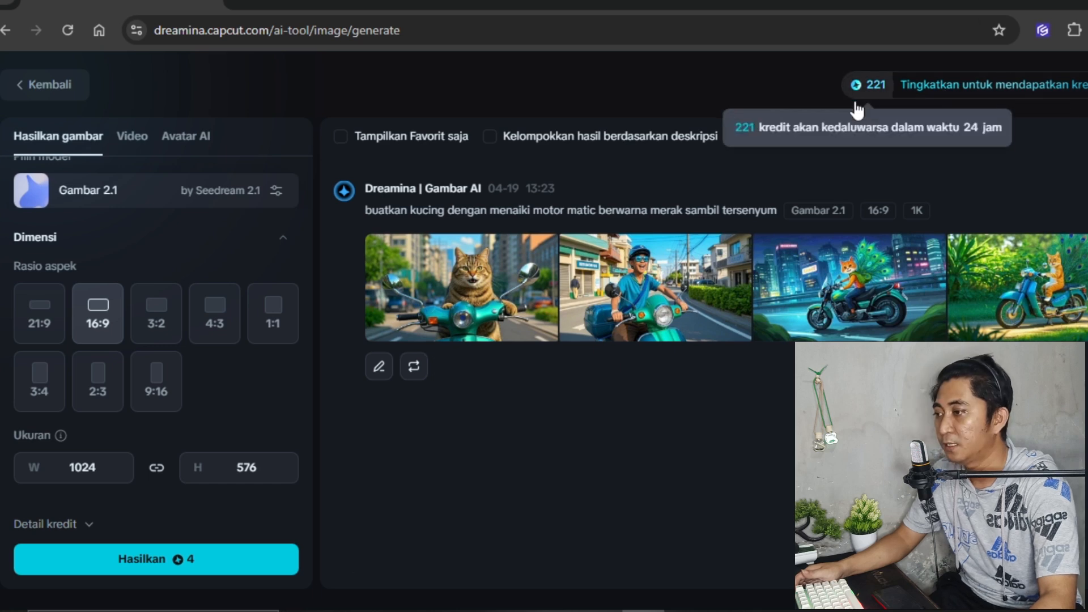
Check the remaining credits, compare the four generated images in the large preview, and view the first image's extra options
mouse_move(856, 97)
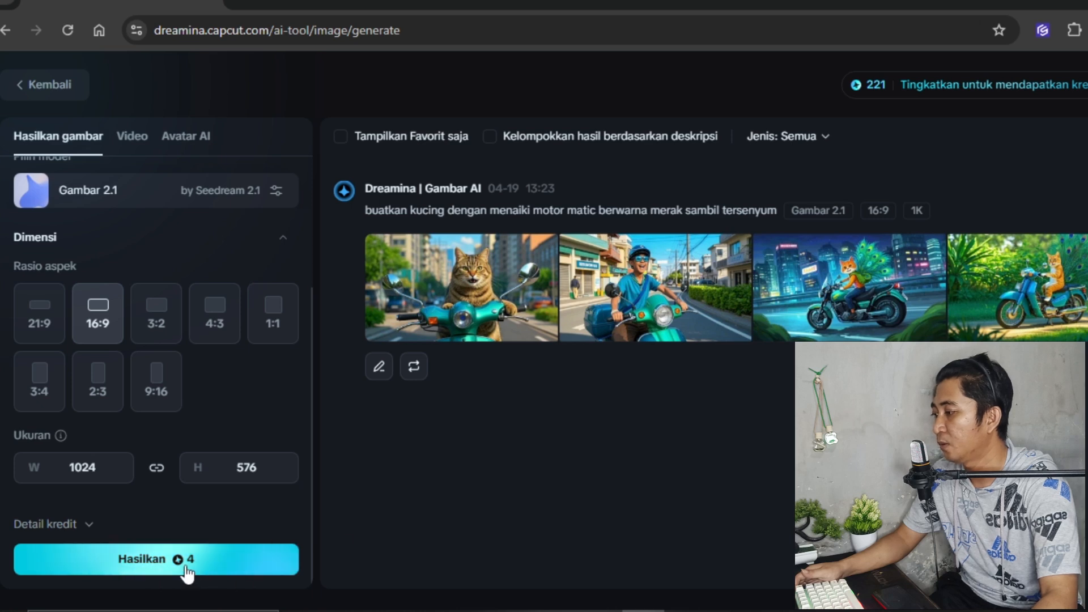
mouse_move(466, 311)
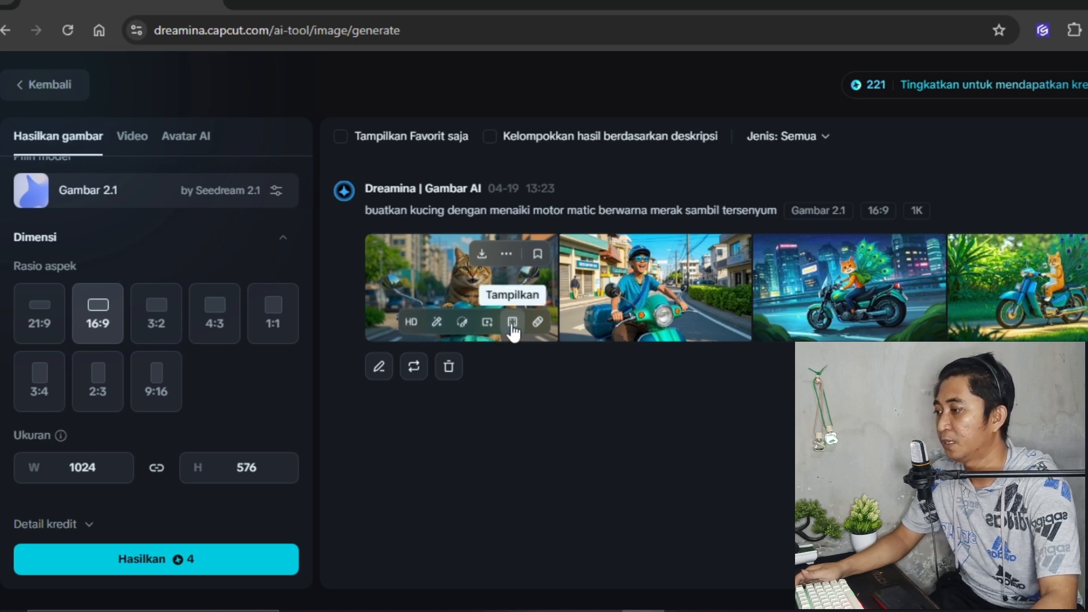
left_click(1063, 291)
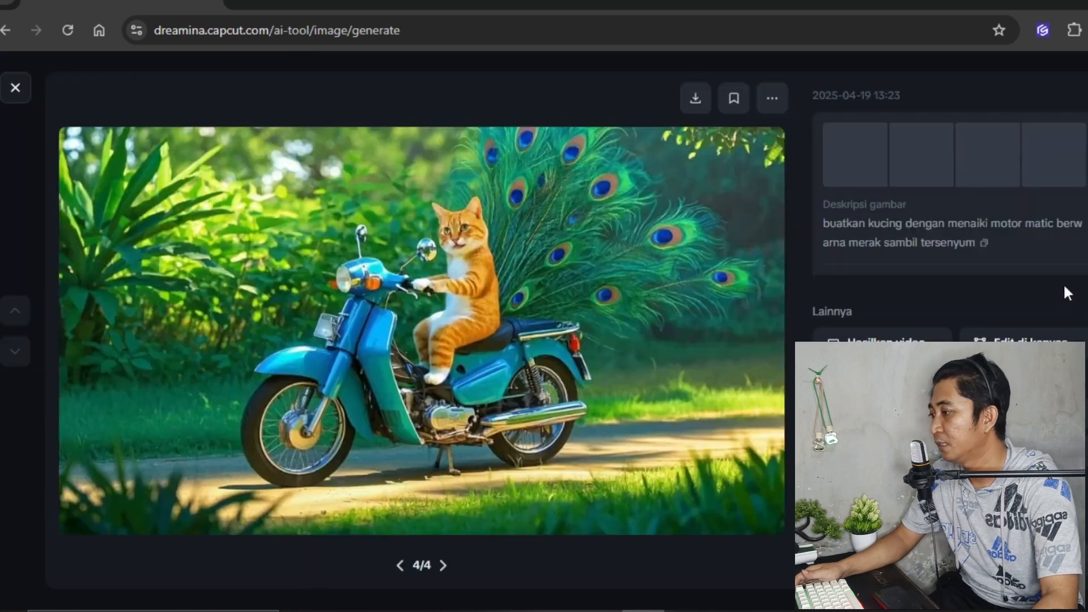
left_click(401, 566)
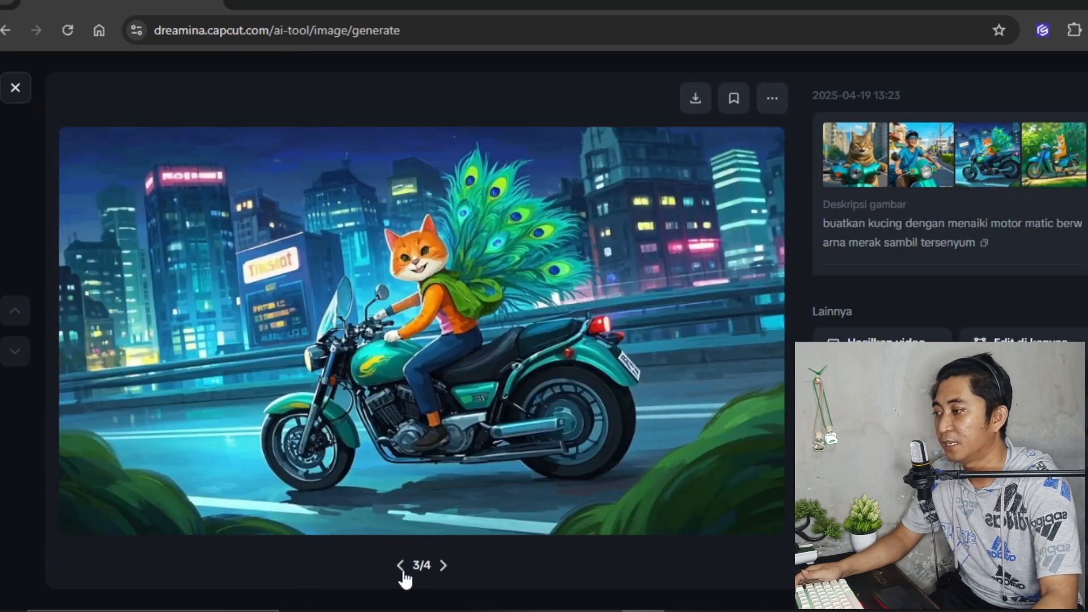
left_click(401, 565)
left_click(401, 565)
left_click(443, 566)
left_click(442, 569)
left_click(442, 569)
left_click(442, 569)
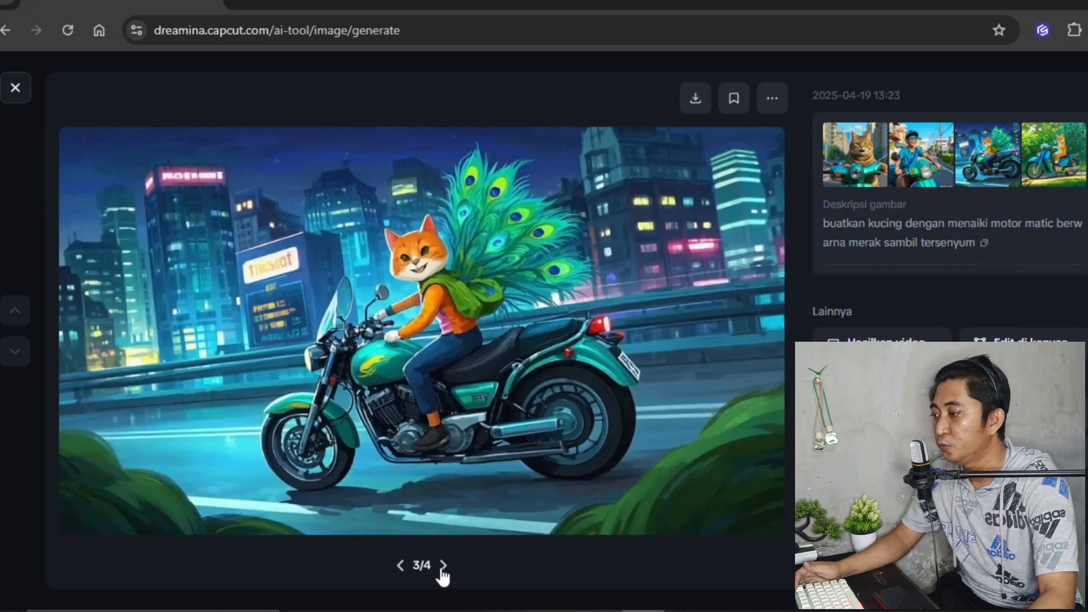
left_click(442, 569)
left_click(401, 568)
left_click(400, 568)
left_click(401, 568)
left_click(440, 569)
left_click(440, 569)
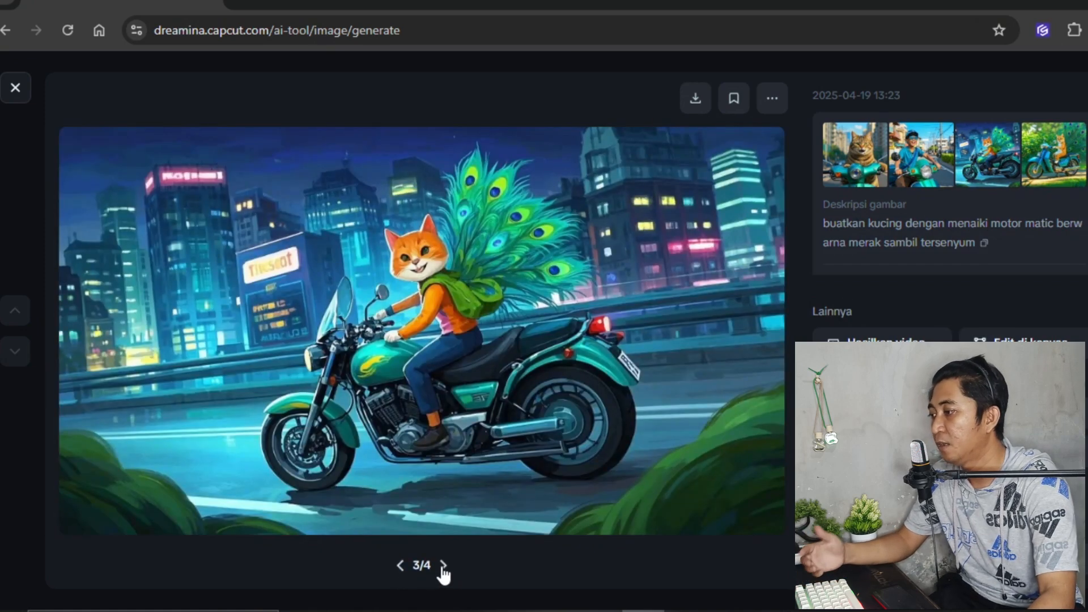
left_click(16, 87)
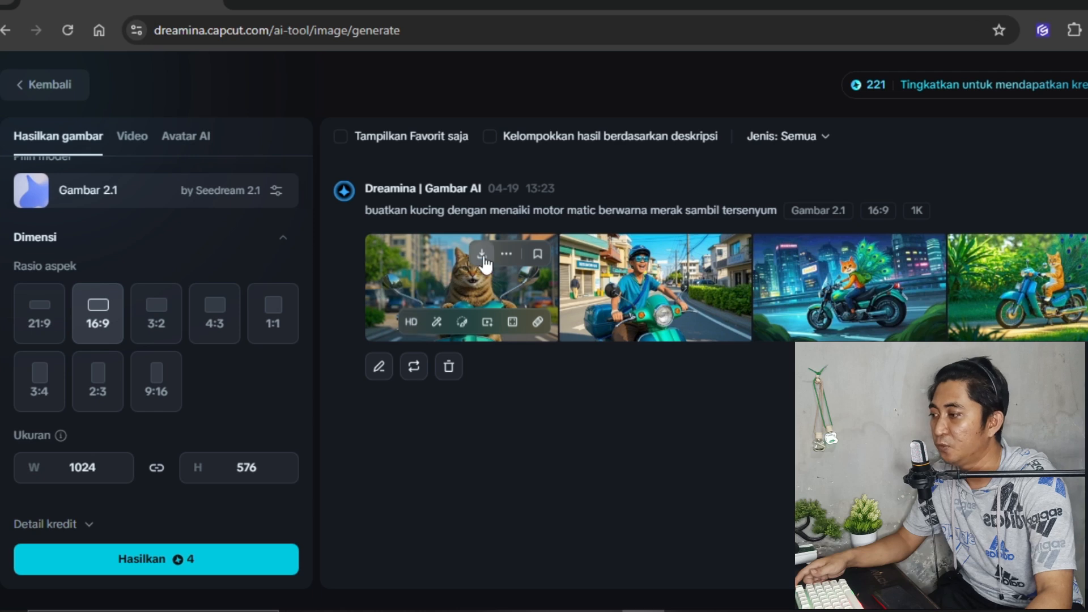
left_click(506, 254)
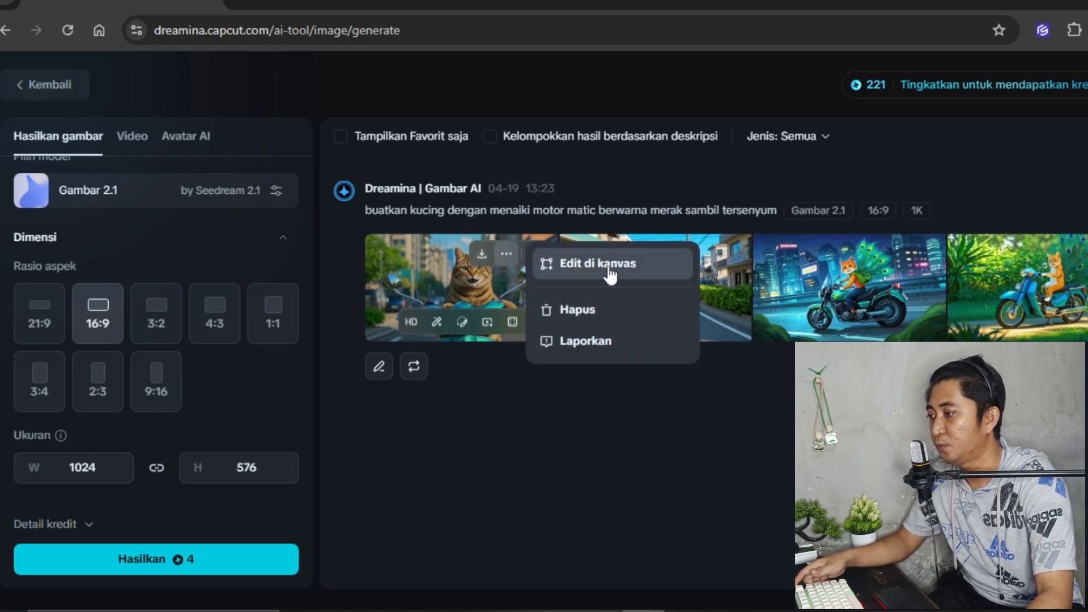
left_click(636, 383)
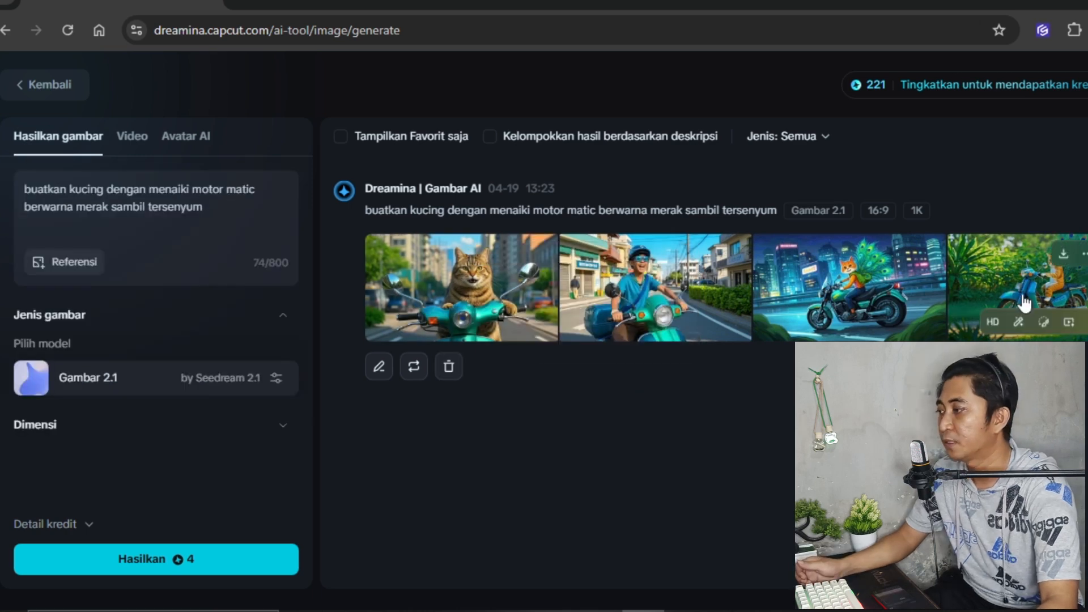
Use the fourth image, the cat on the blue motorbike in a garden, as the first frame for video generation
left_click(1025, 303)
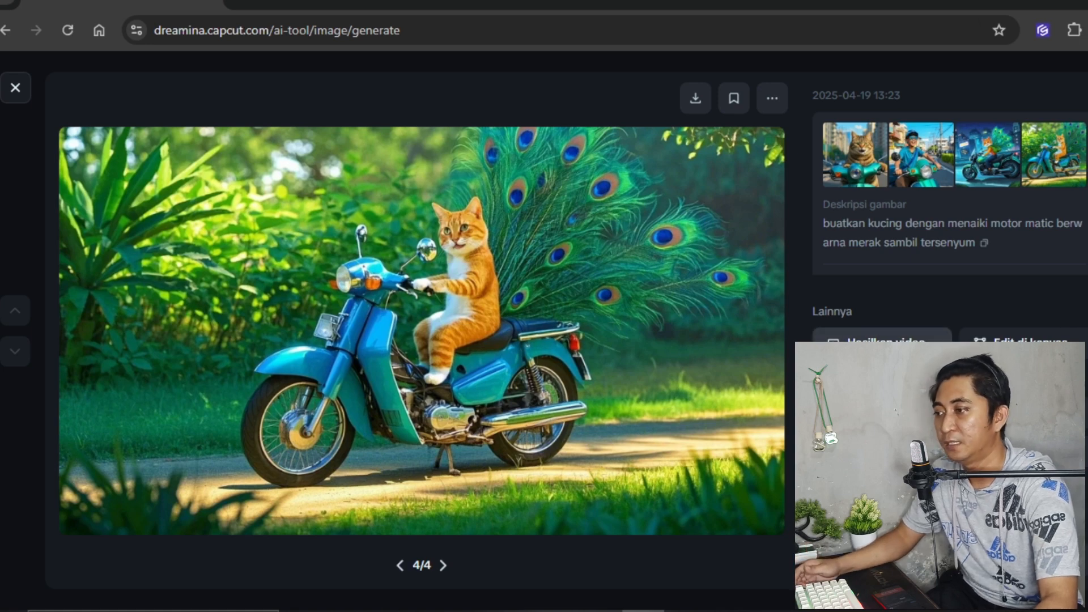
key("Escape")
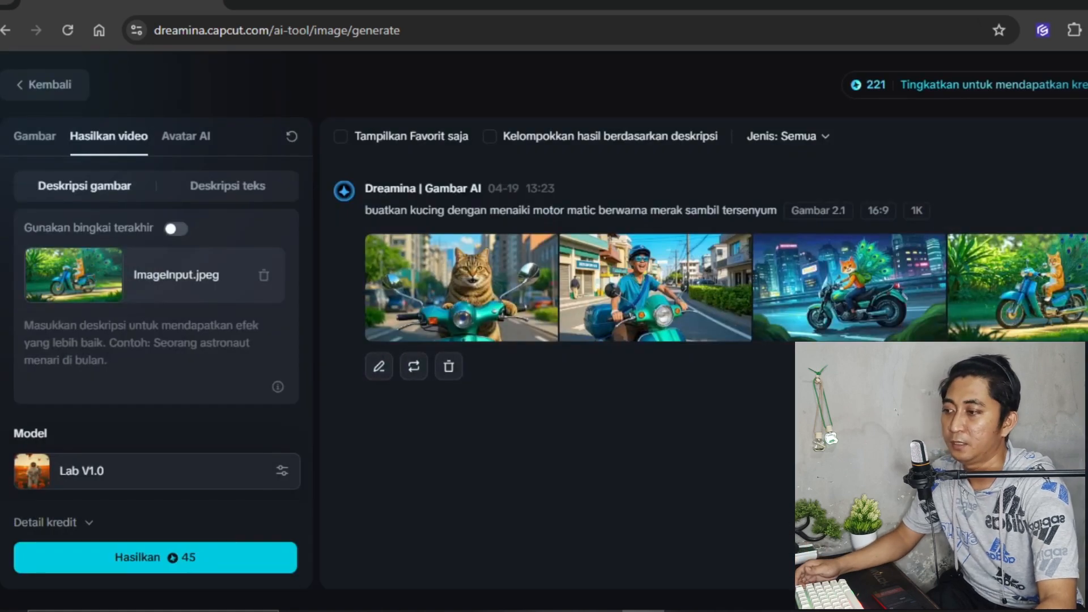
mouse_move(1064, 336)
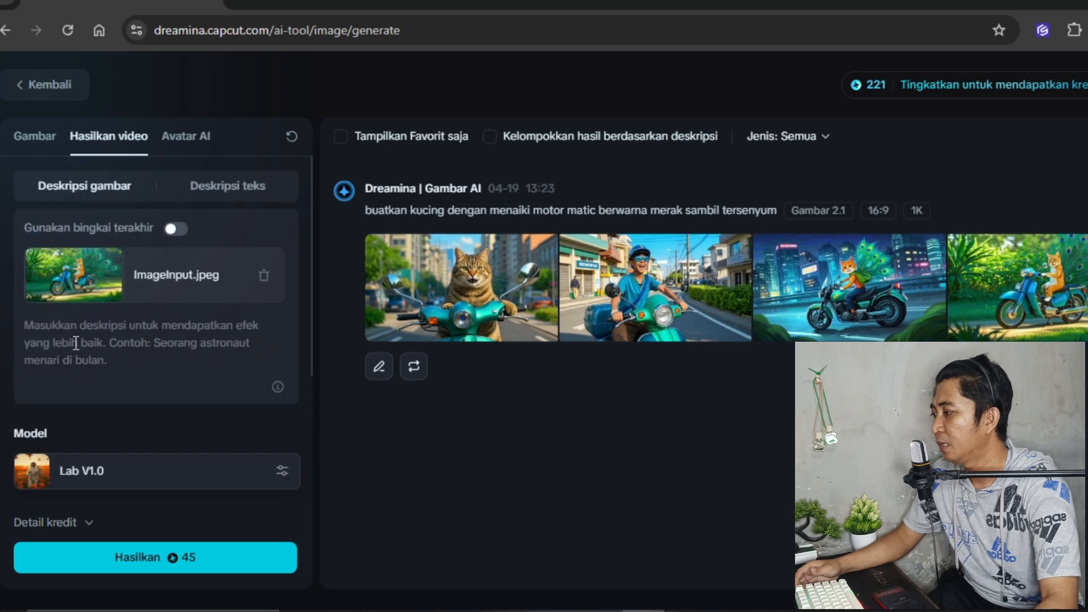
Enter the video description "buat gambar ini berjalan sambil tertawa lucu kegirangan" and generate the video
left_click(216, 342)
type("buat")
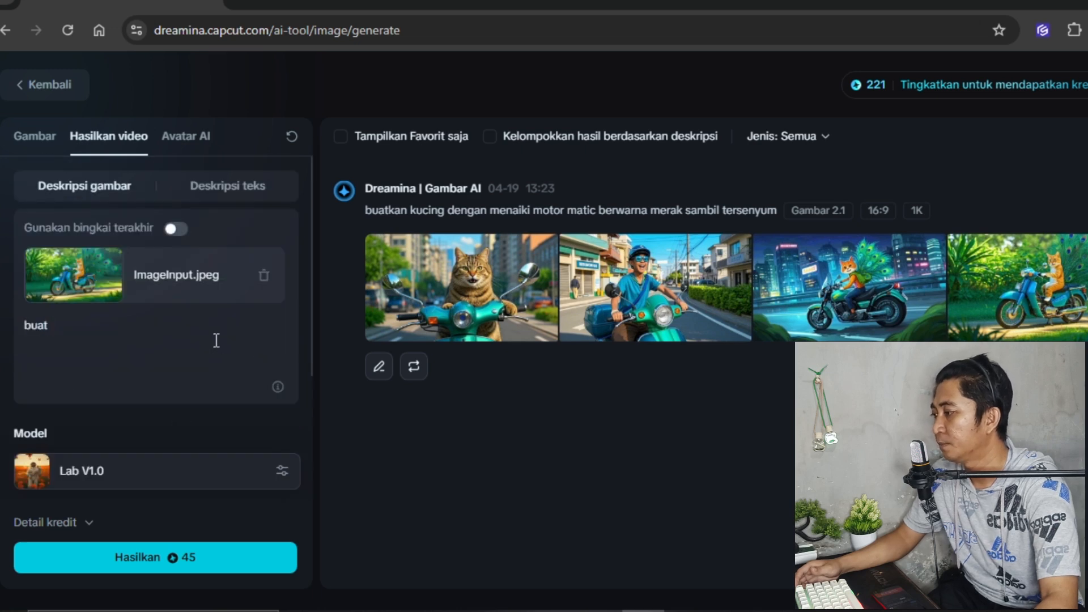
type(" gambar ini dengan")
key("BackSpace")
key("BackSpace")
key("BackSpace")
key("BackSpace")
key("BackSpace")
key("BackSpace")
key("BackSpace")
key("BackSpace")
key("BackSpace")
key("BackSpace")
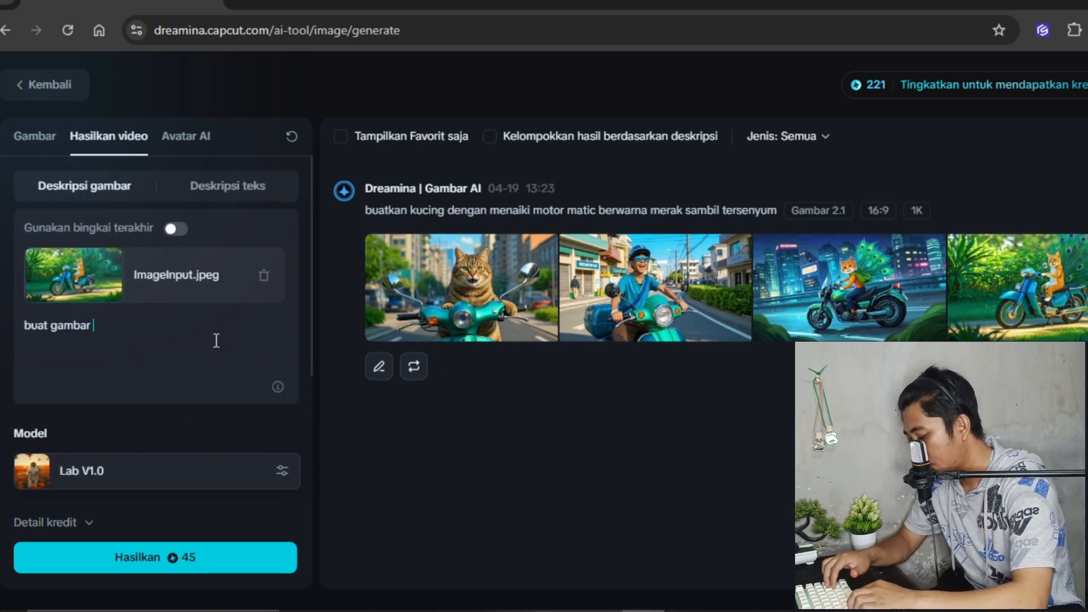
type("ini berjalan sambil tertawa lucu kegirangan")
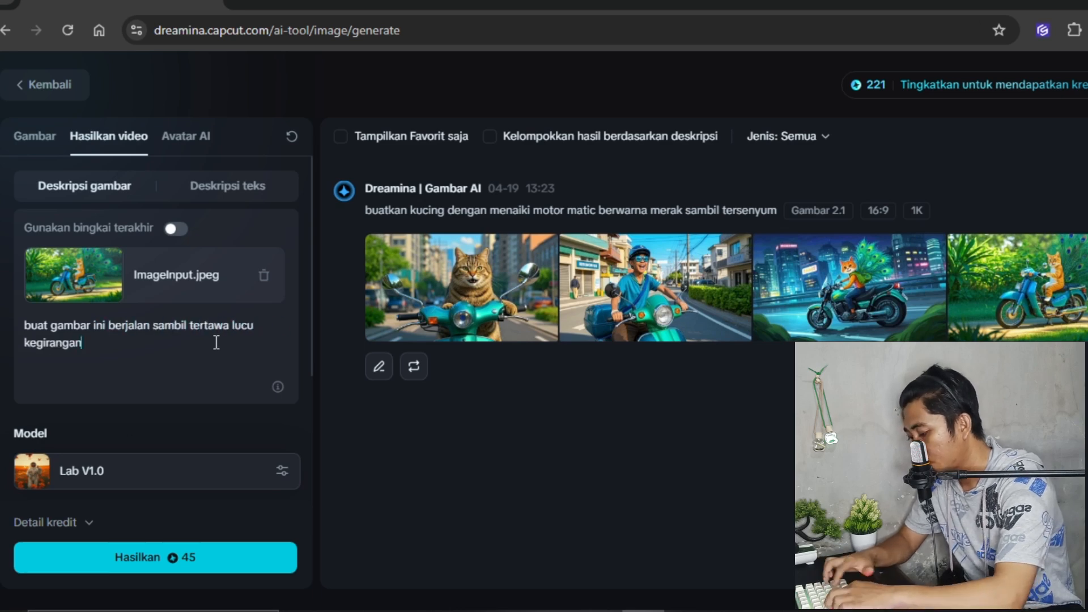
scroll(192, 482, "down", 2)
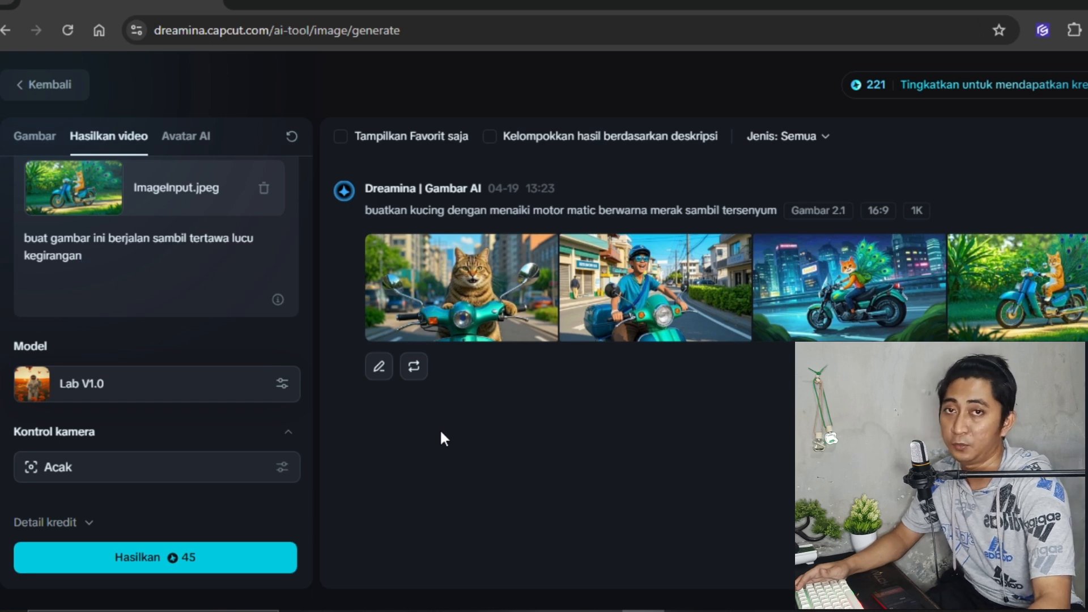
left_click(207, 563)
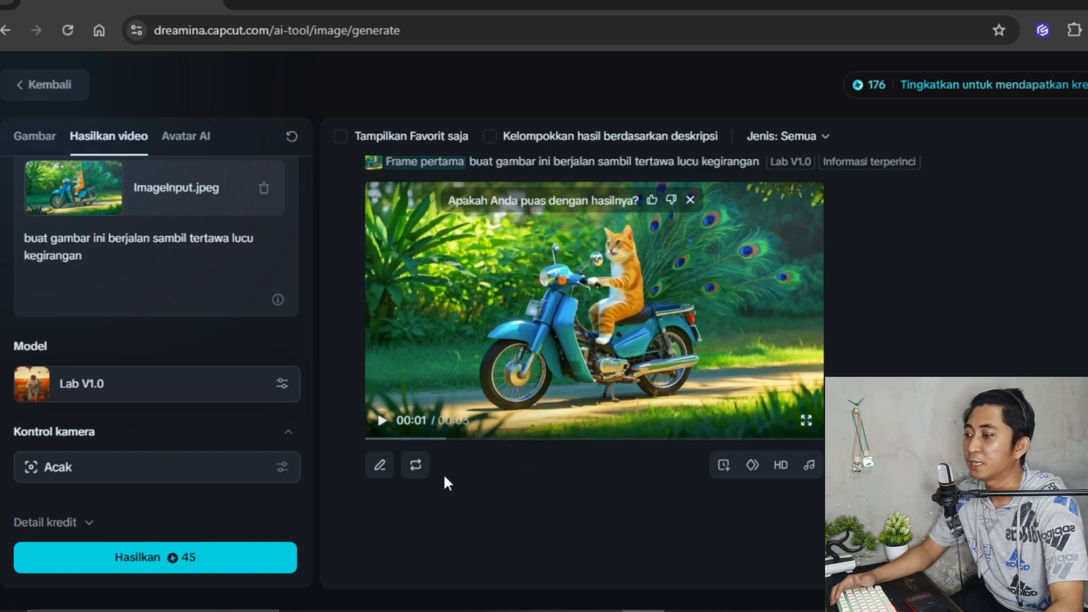
Try to raise the number of videos to generate to 2
scroll(250, 441, "down", 5)
left_click(57, 409)
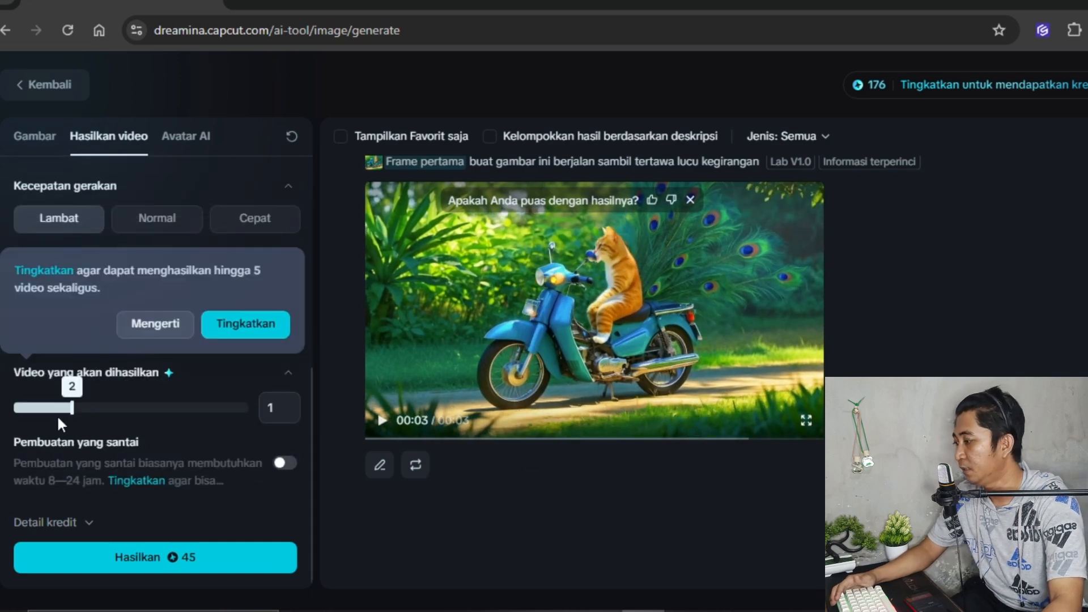
scroll(453, 504, "up", 5)
scroll(455, 505, "down", 4)
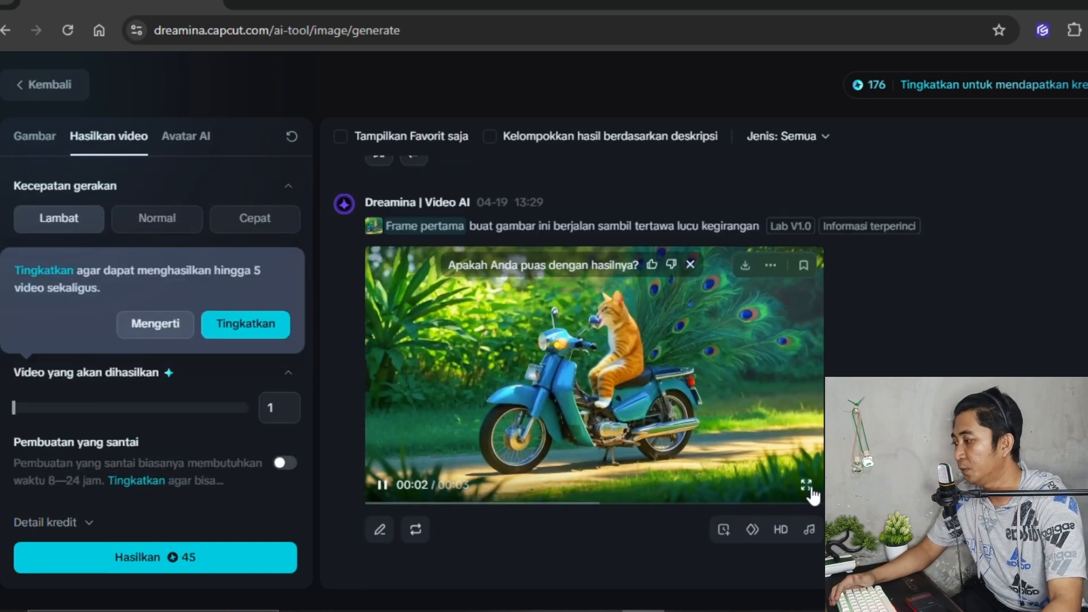
Review the generated cat video in full screen along with its resolution upscaling option, and download the video
left_click(808, 482)
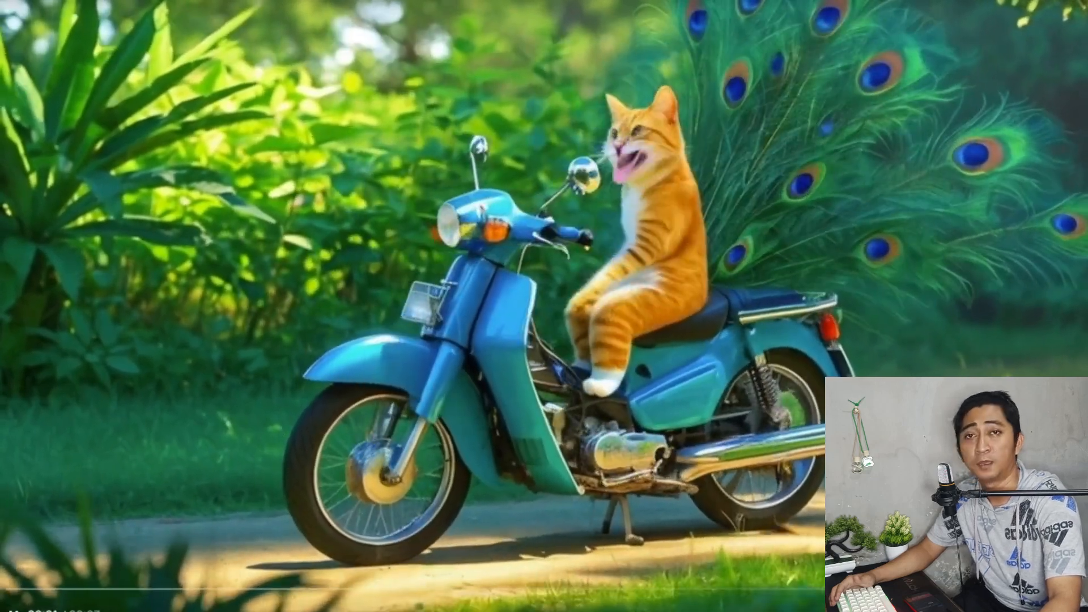
key("Escape")
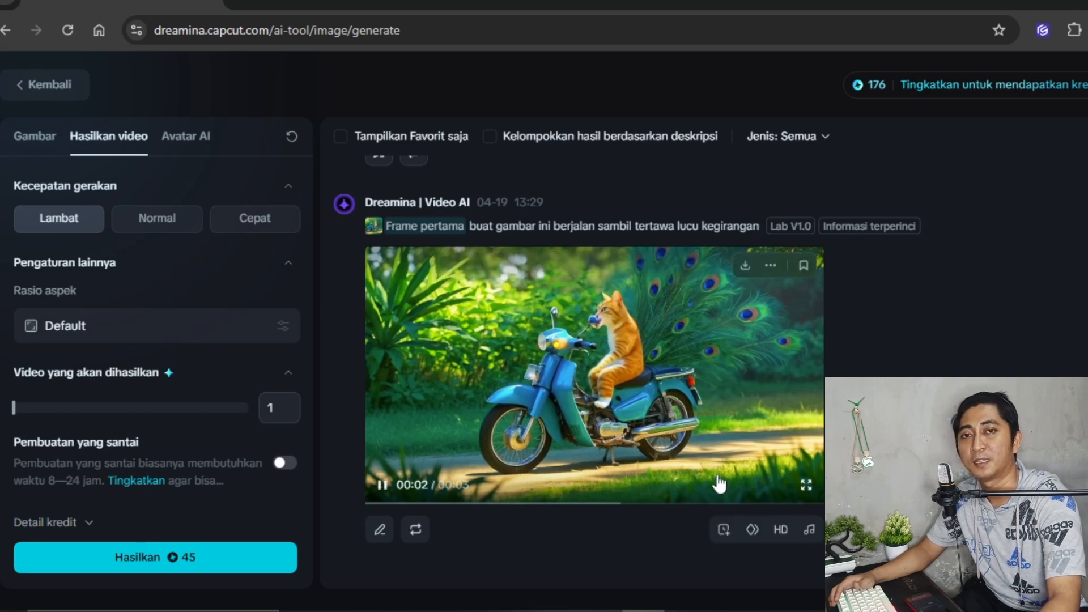
mouse_move(781, 530)
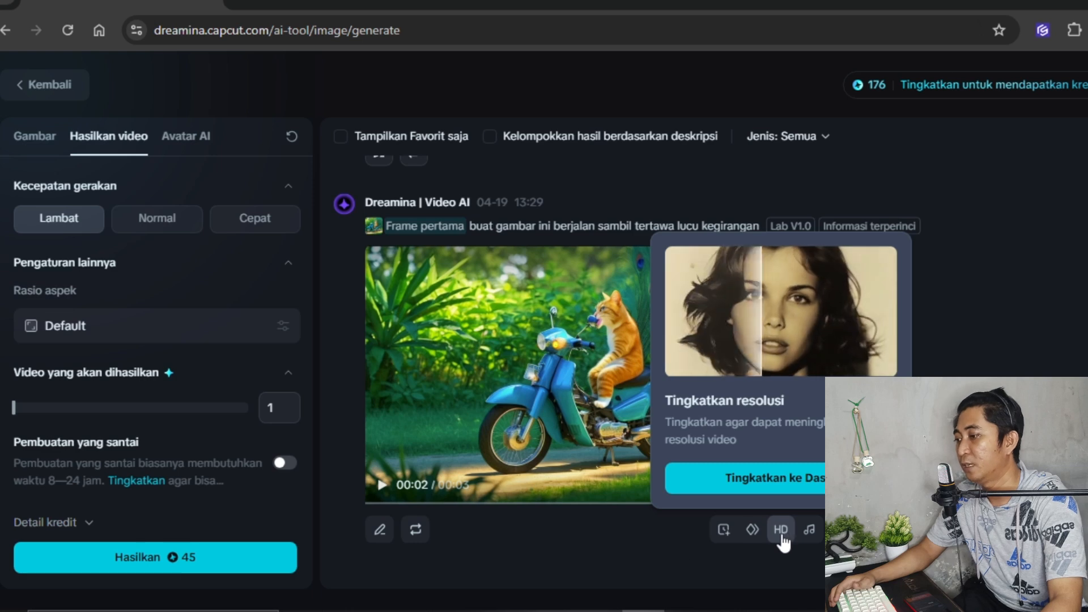
scroll(595, 536, "up", 3)
scroll(431, 538, "down", 3)
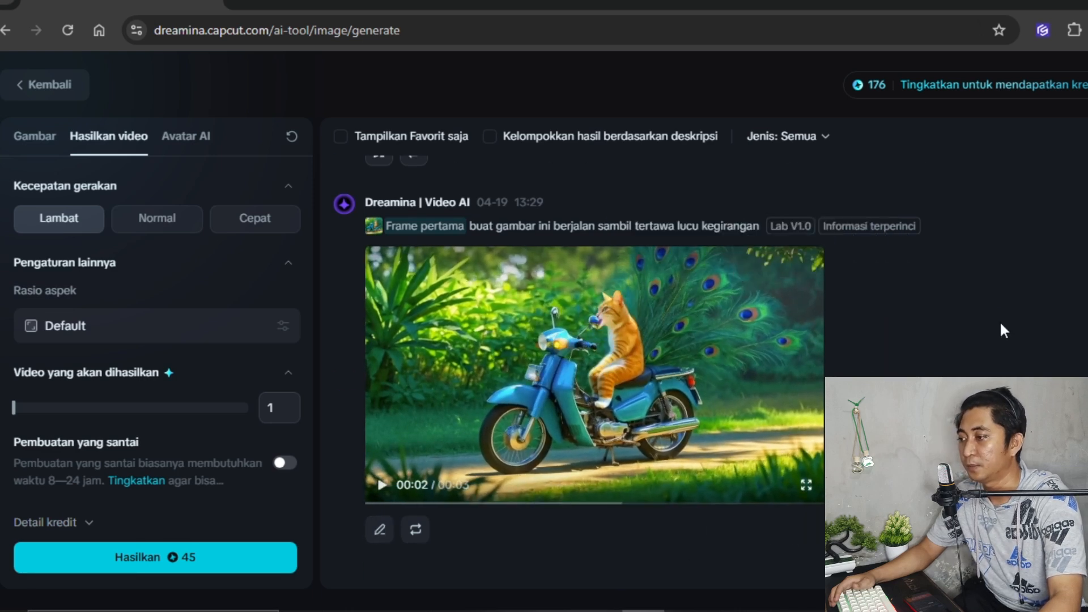
left_click(746, 265)
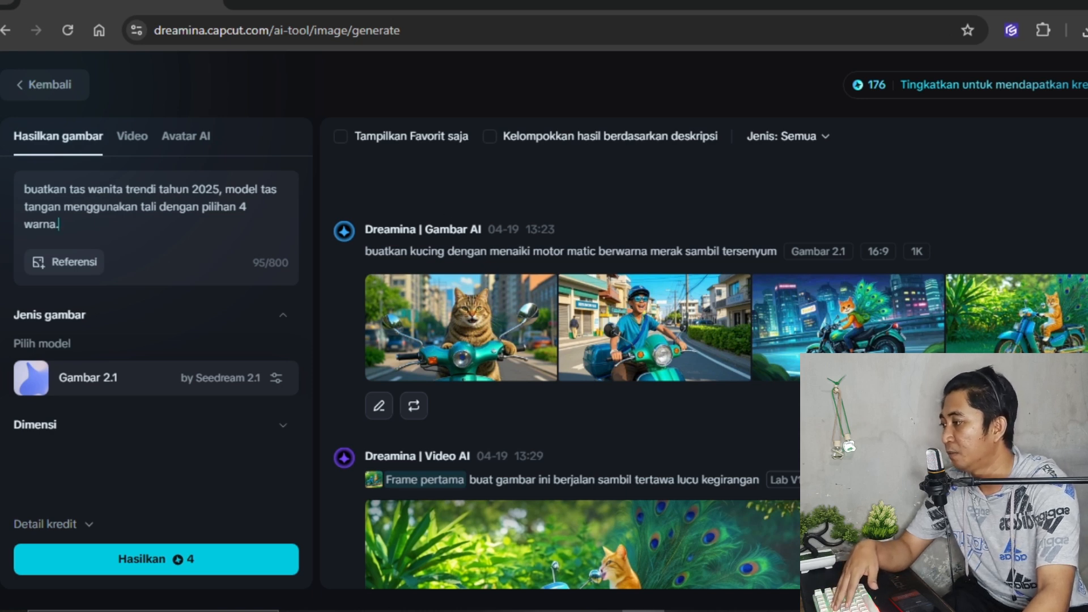
Set the image aspect ratio to 9:16 and generate the images from the handbag prompt
left_click(209, 235)
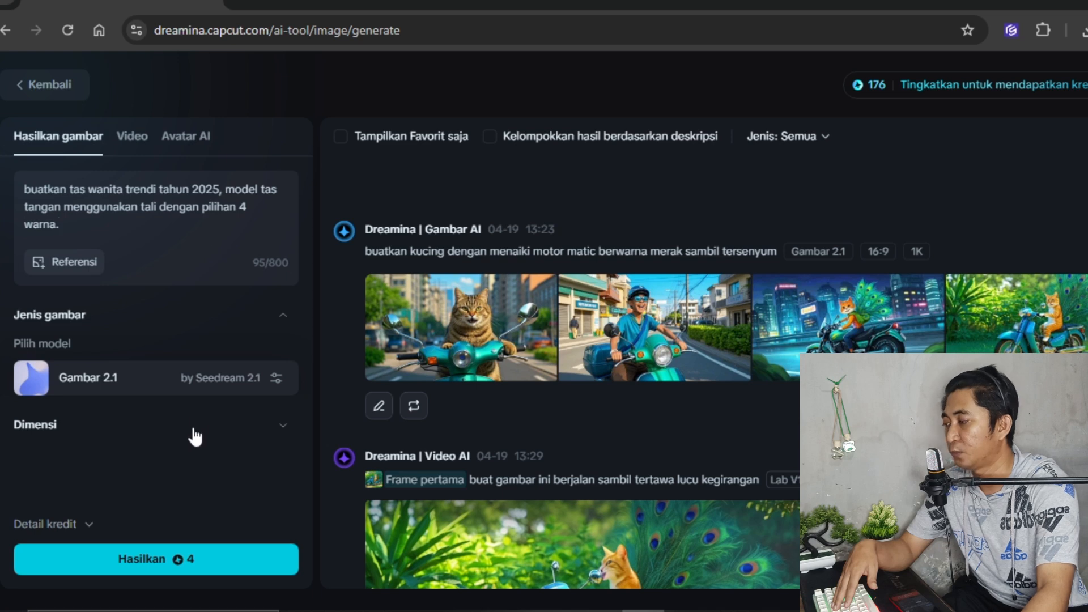
left_click(281, 440)
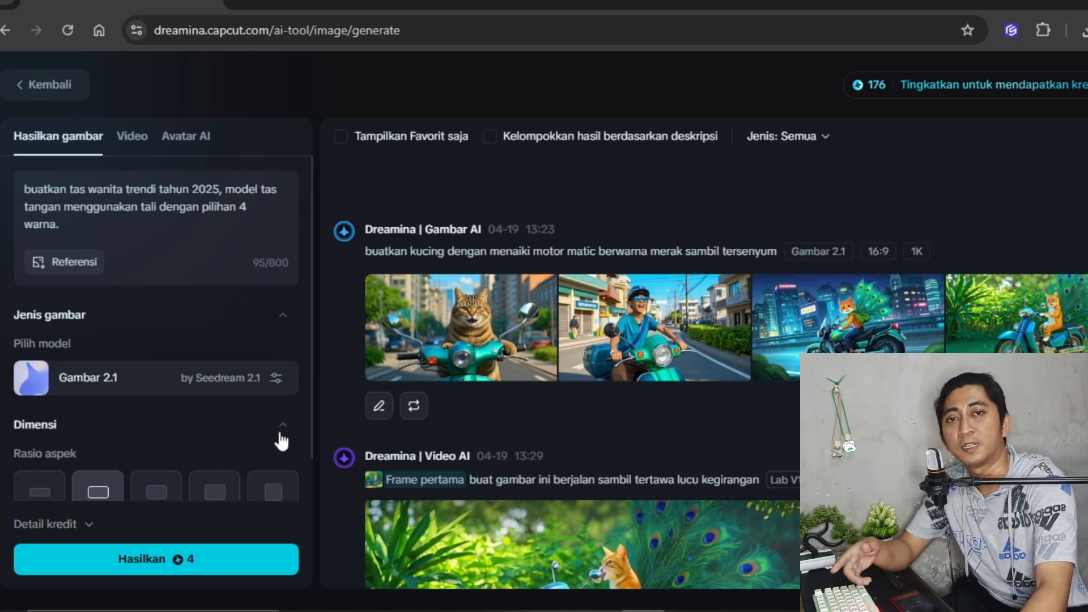
scroll(275, 425, "down", 3)
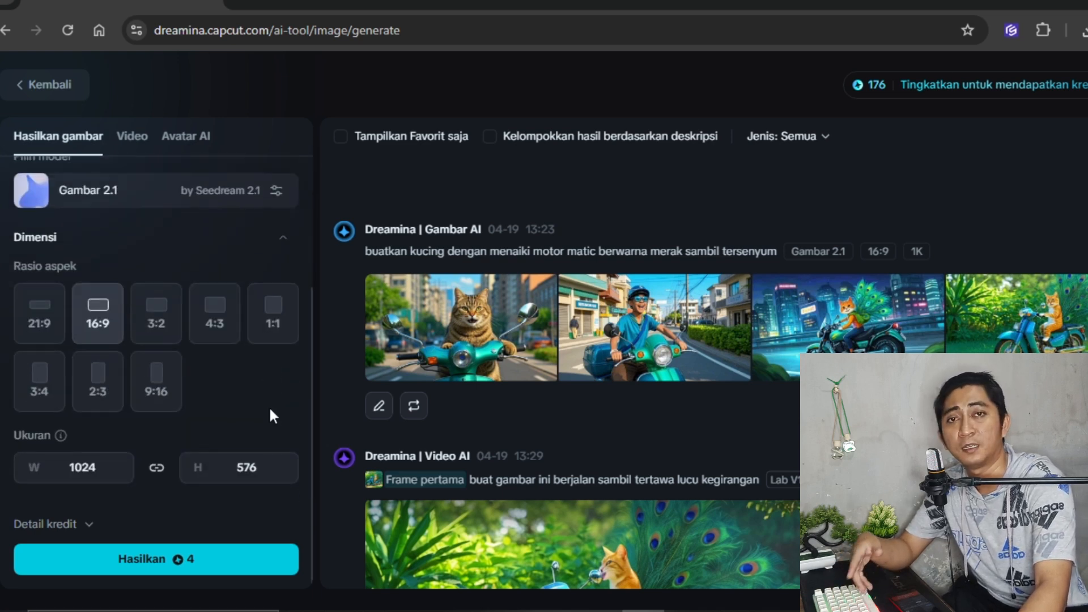
left_click(169, 385)
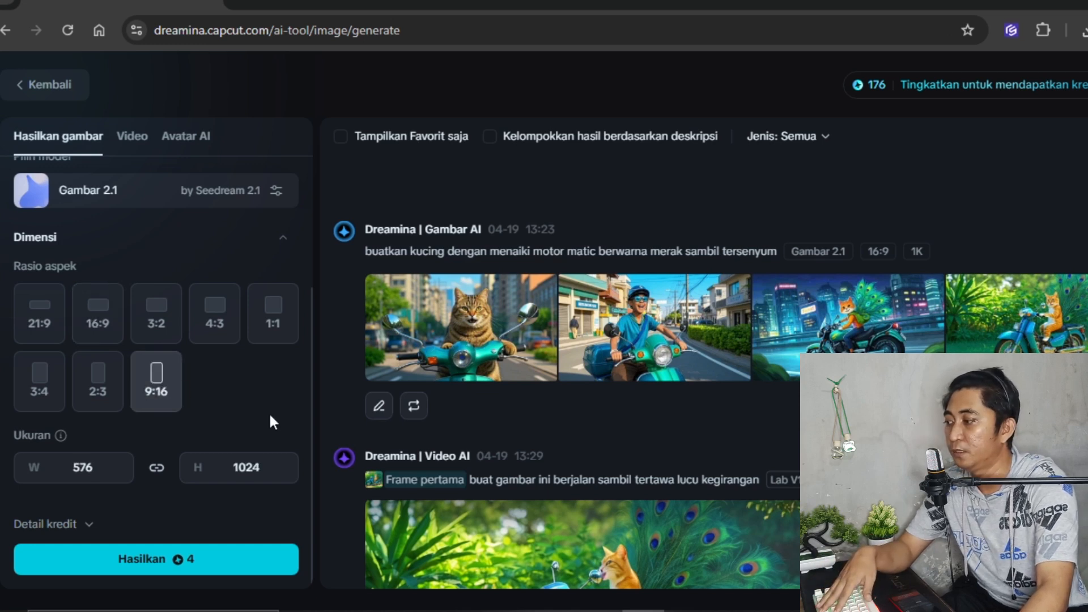
left_click(221, 563)
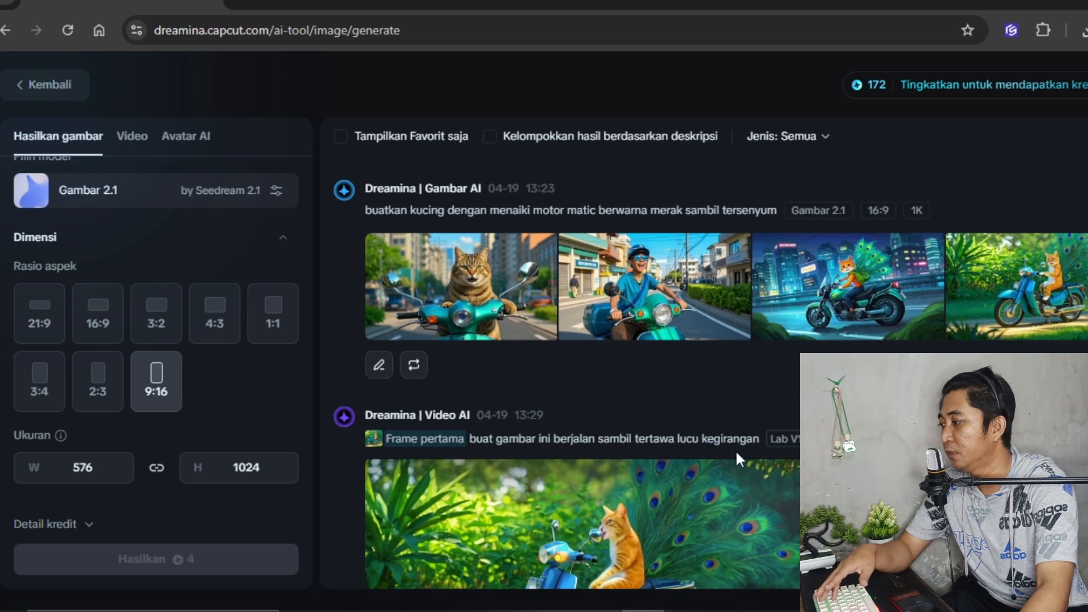
Compare the four generated handbag images in the large preview, enlarging the yellow bag image
scroll(240, 442, "up", 3)
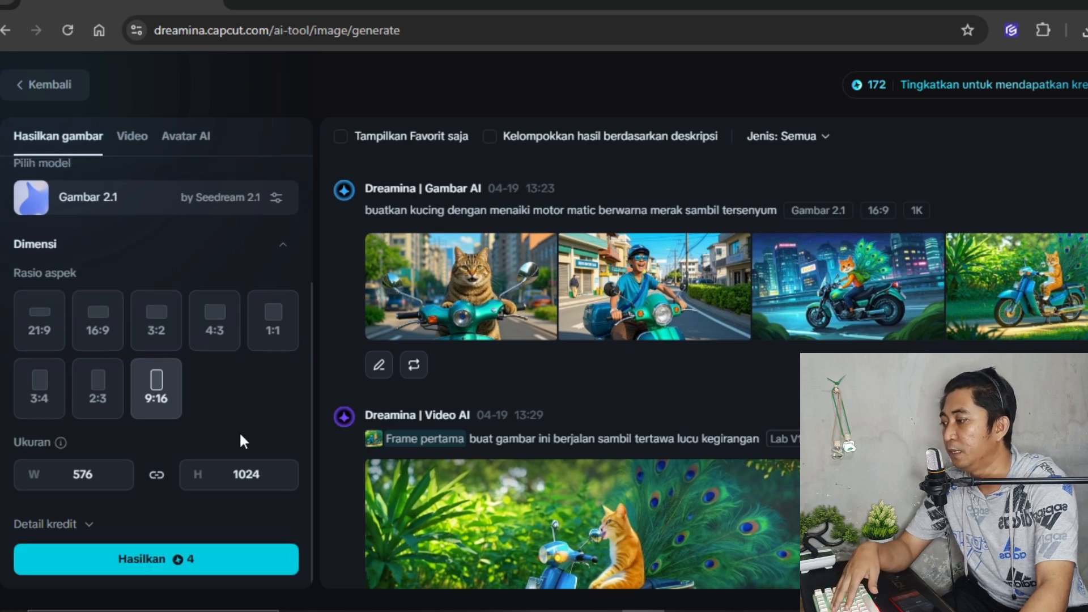
scroll(276, 472, "down", 3)
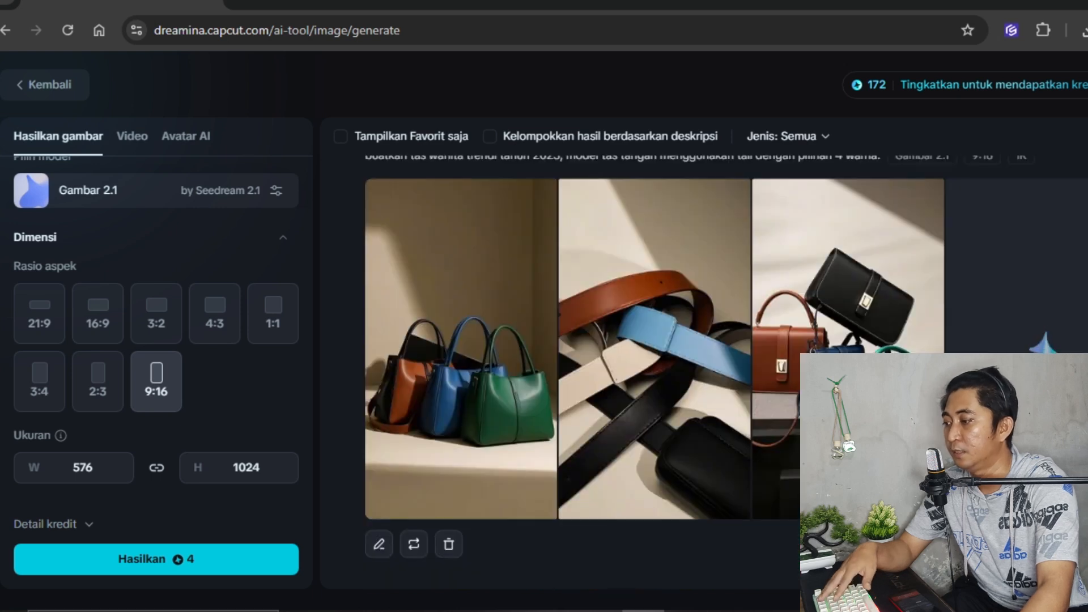
left_click(525, 432)
left_click(443, 566)
double_click(443, 567)
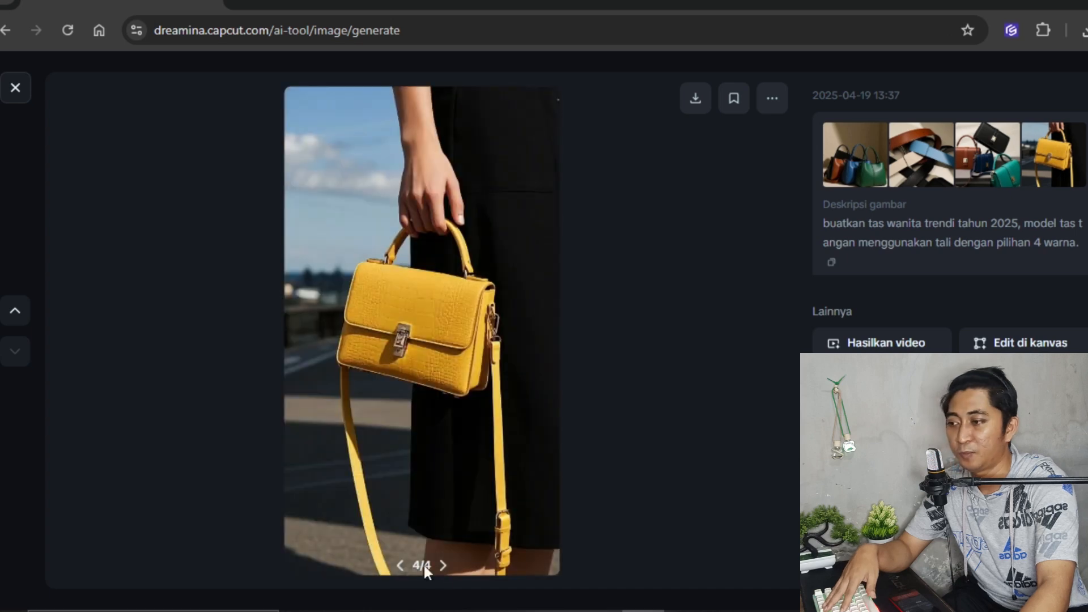
left_click(401, 566)
left_click(446, 567)
left_click(458, 563)
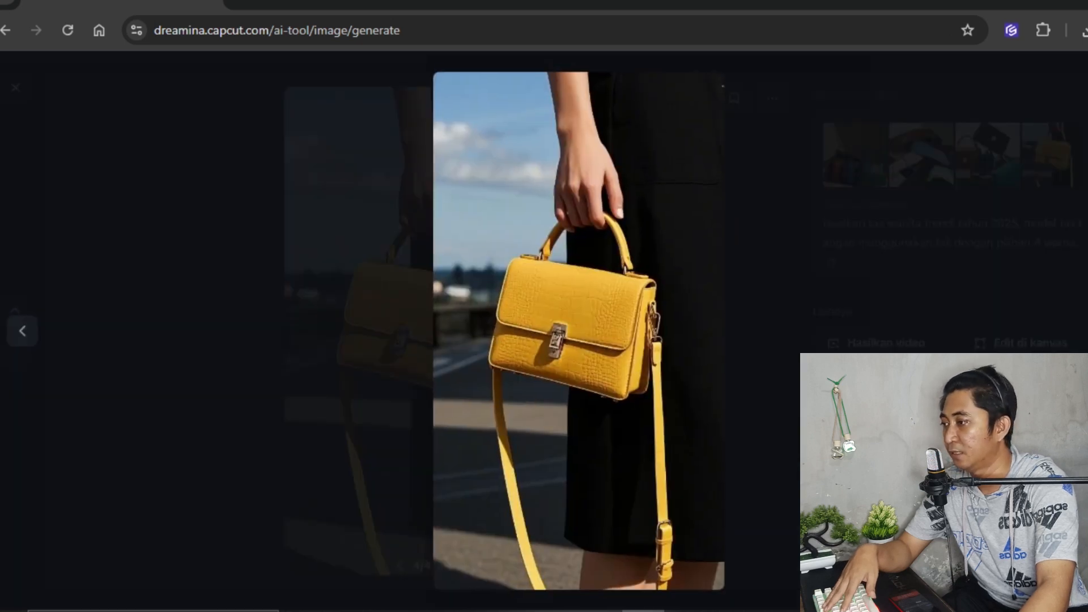
key("Left")
key("Left")
left_click(686, 324)
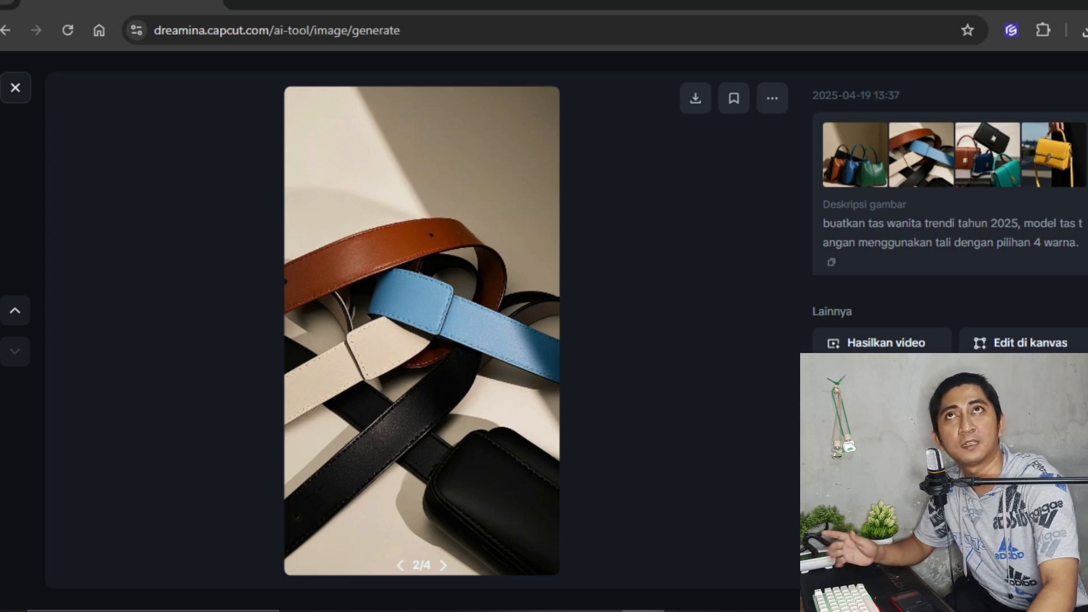
left_click(16, 342)
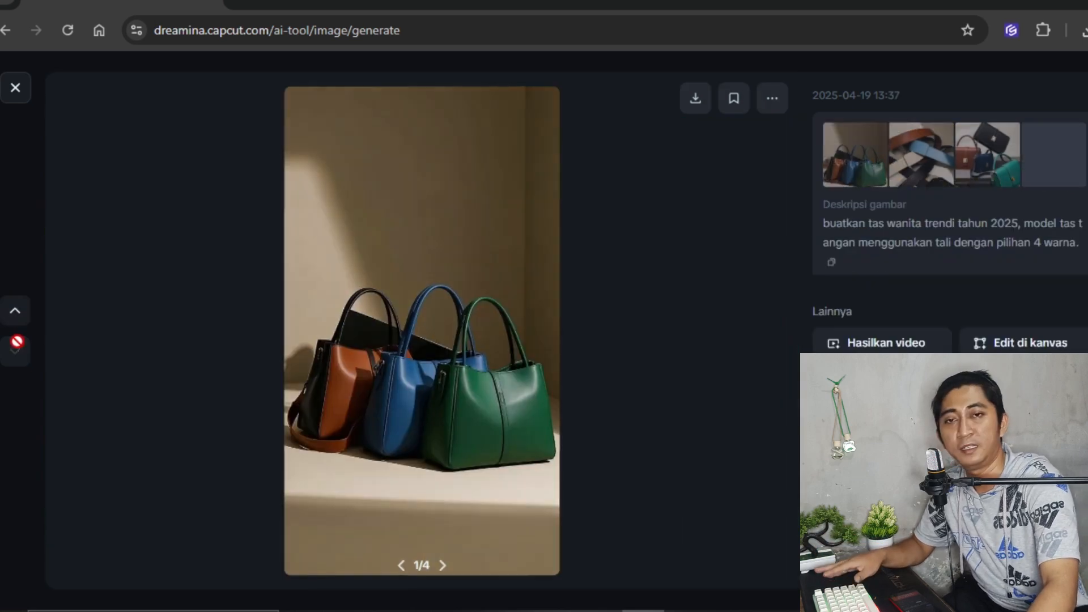
left_click(445, 569)
left_click(400, 565)
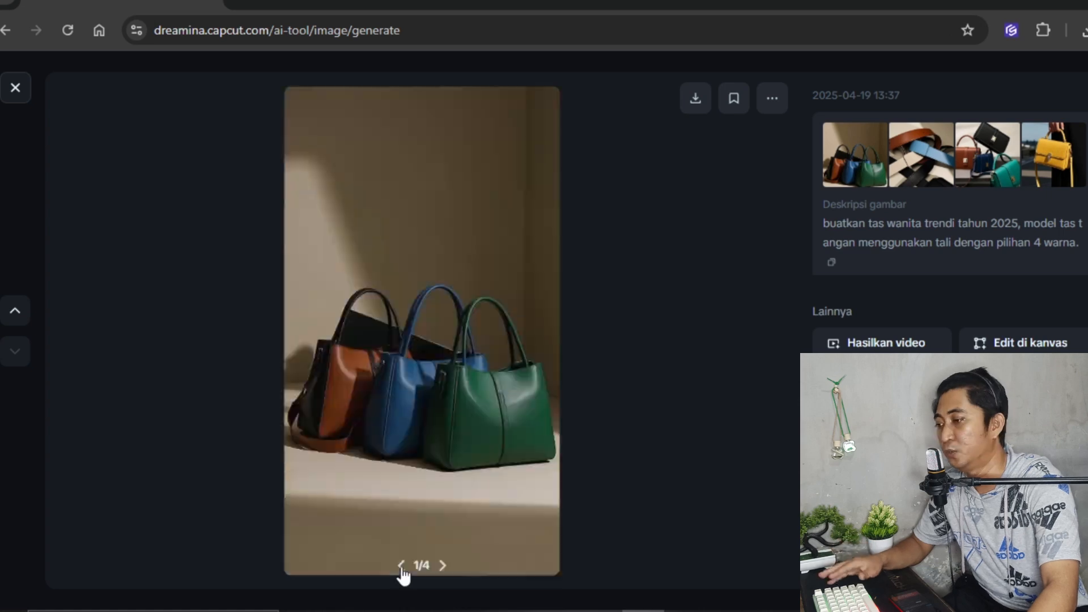
left_click(444, 565)
left_click(879, 343)
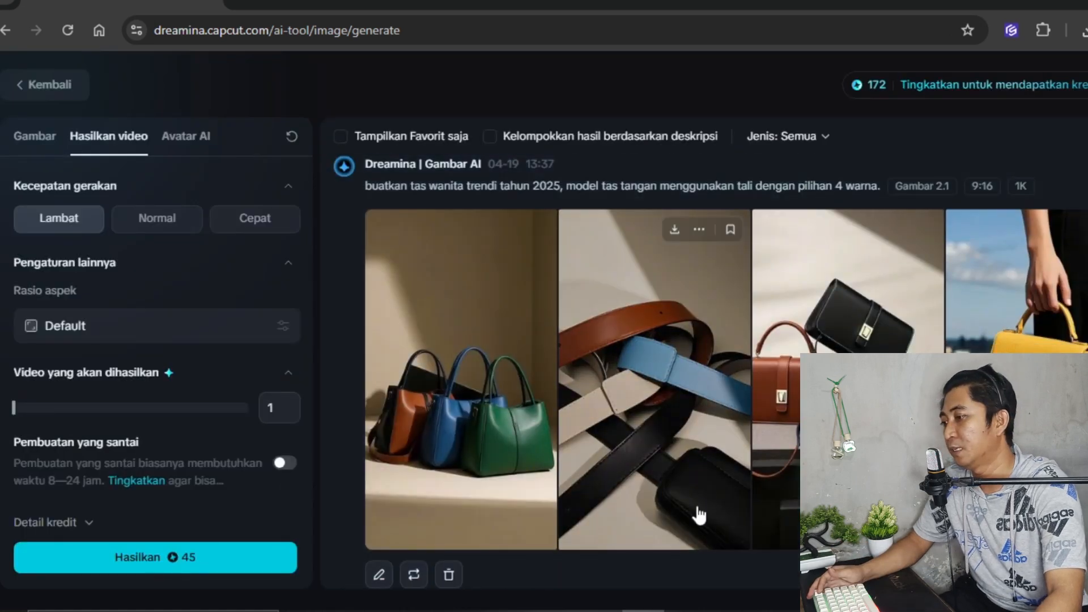
Download the fourth handbag image with the yellow bag and the first one with the brown, blue and green bags
left_click(776, 442)
left_click(443, 565)
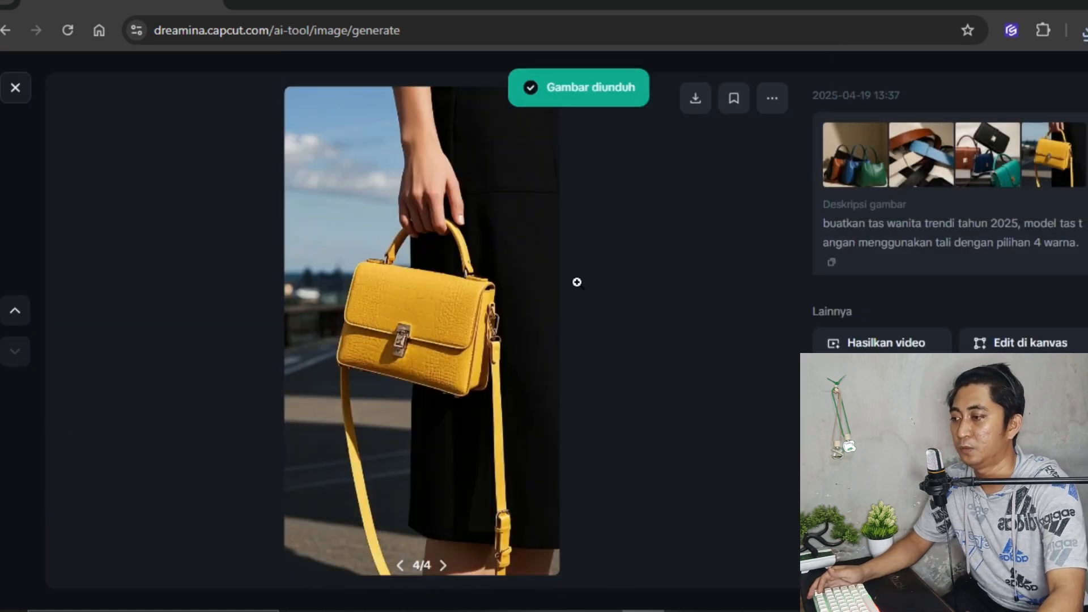
left_click(696, 99)
left_click(400, 567)
left_click(400, 568)
left_click(400, 565)
left_click(696, 99)
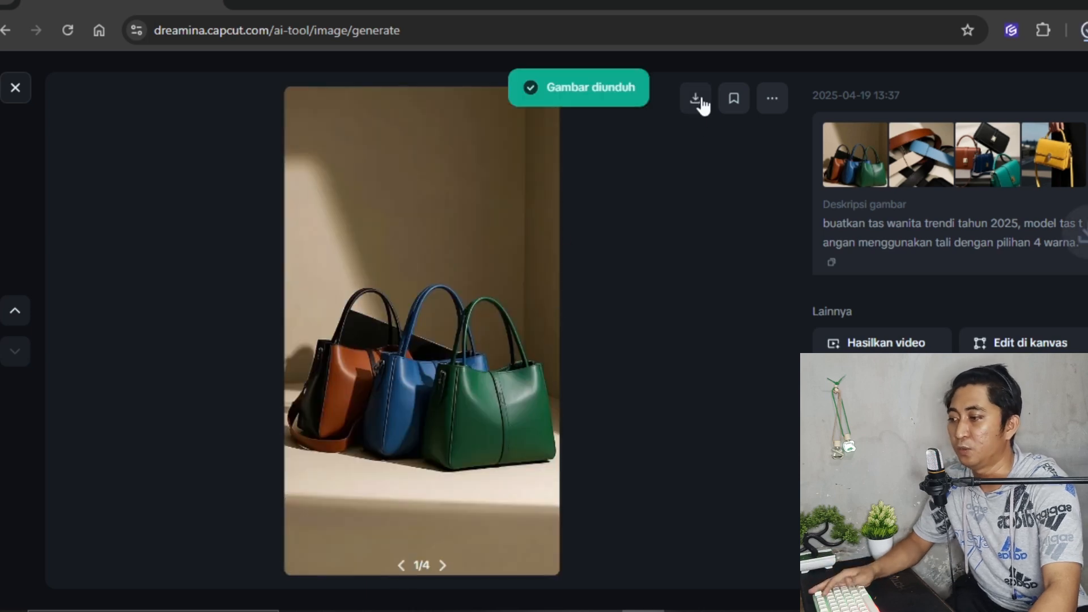
Use the third handbag image, the four bags stacked on dark steps, as the first frame for video generation
left_click(443, 566)
left_click(443, 565)
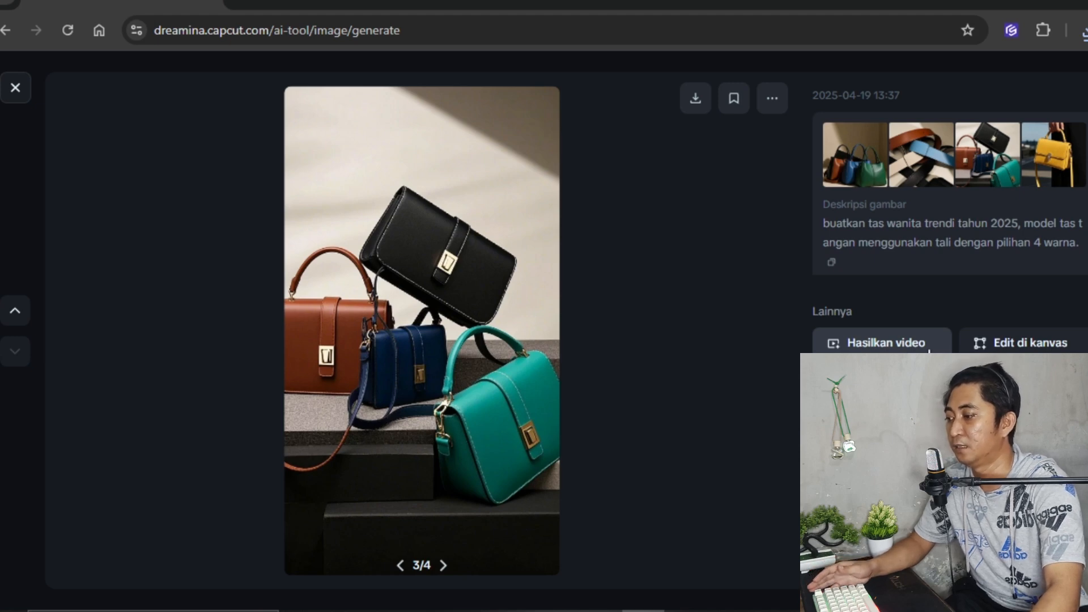
left_click(928, 347)
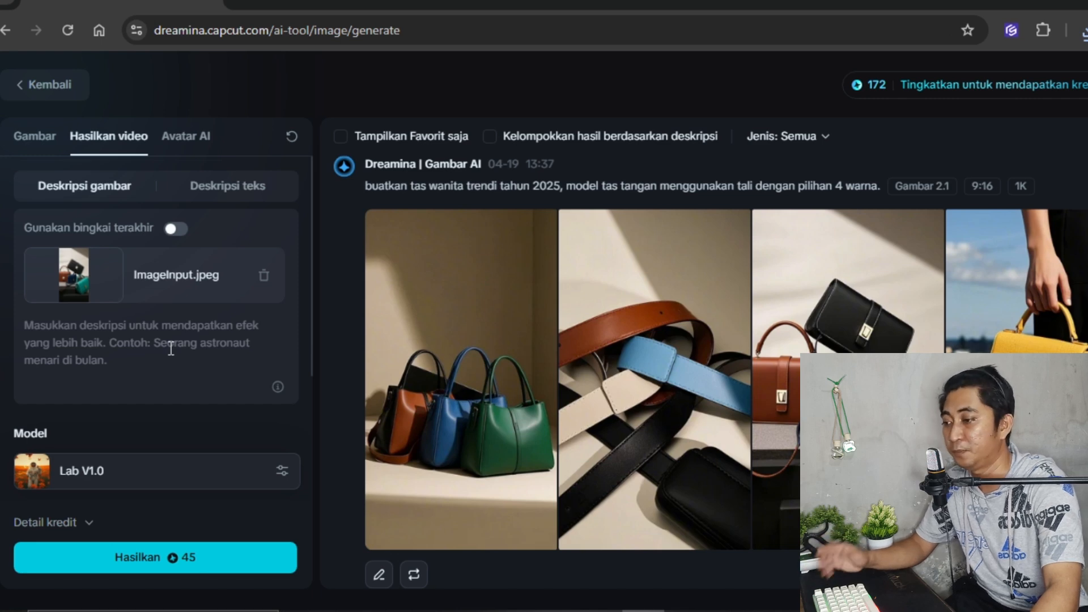
Enter the video description "review produk ini untuk video penjualan affilate" and generate the video
left_click(174, 350)
type("review produk")
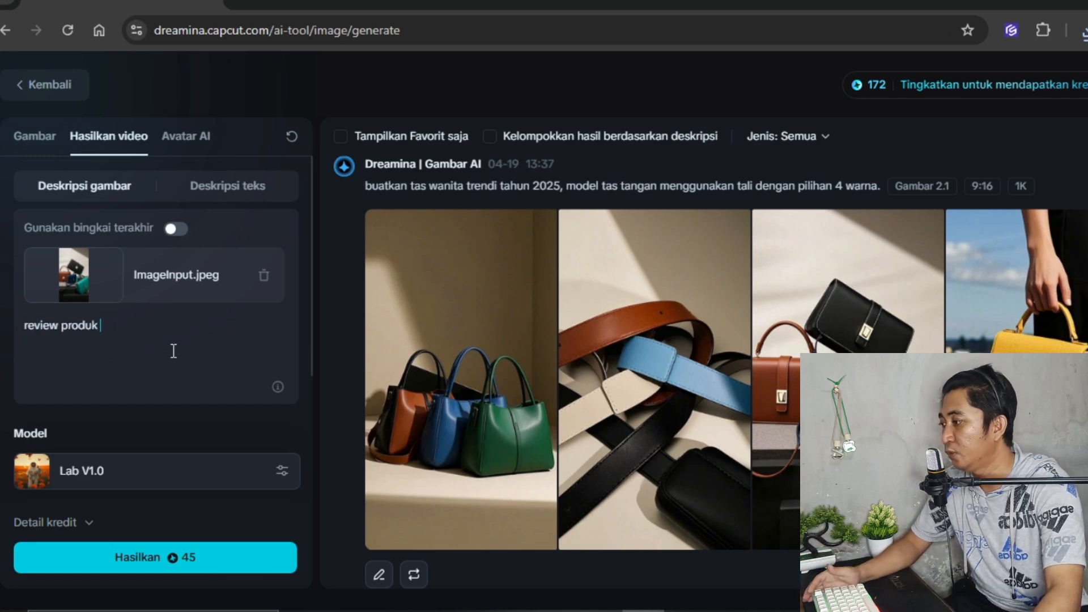
type(" ini untuk video penjualan affiliate")
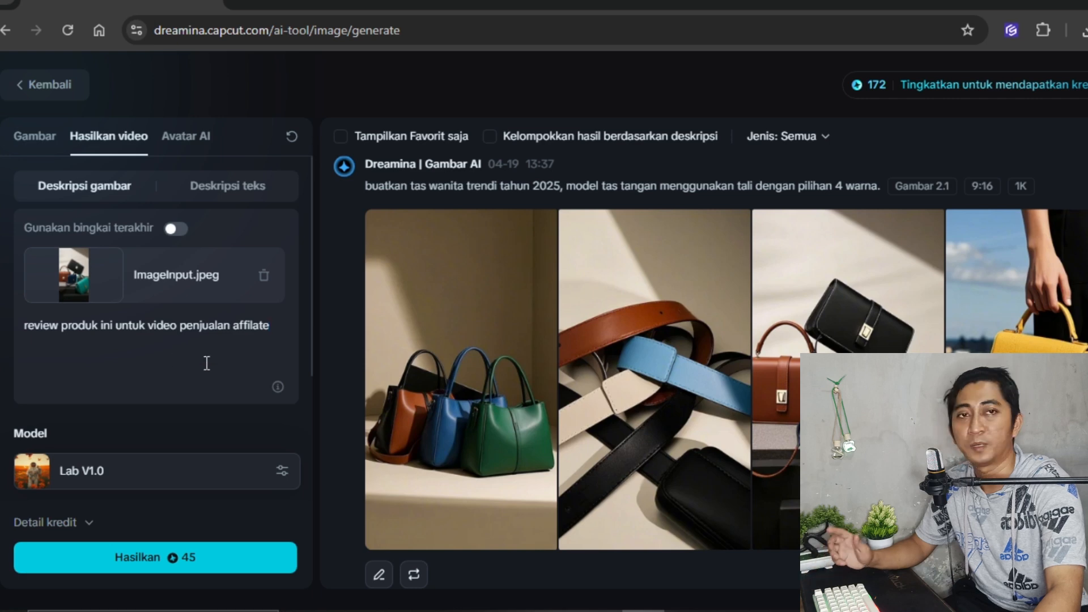
scroll(206, 361, "down", 5)
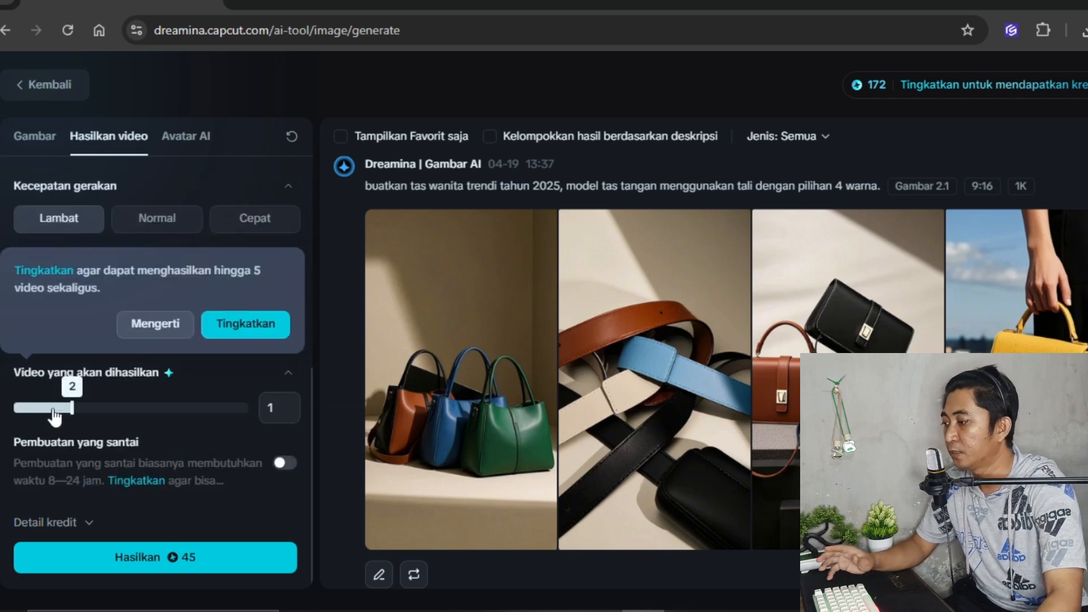
scroll(91, 527, "down", 1)
left_click(201, 566)
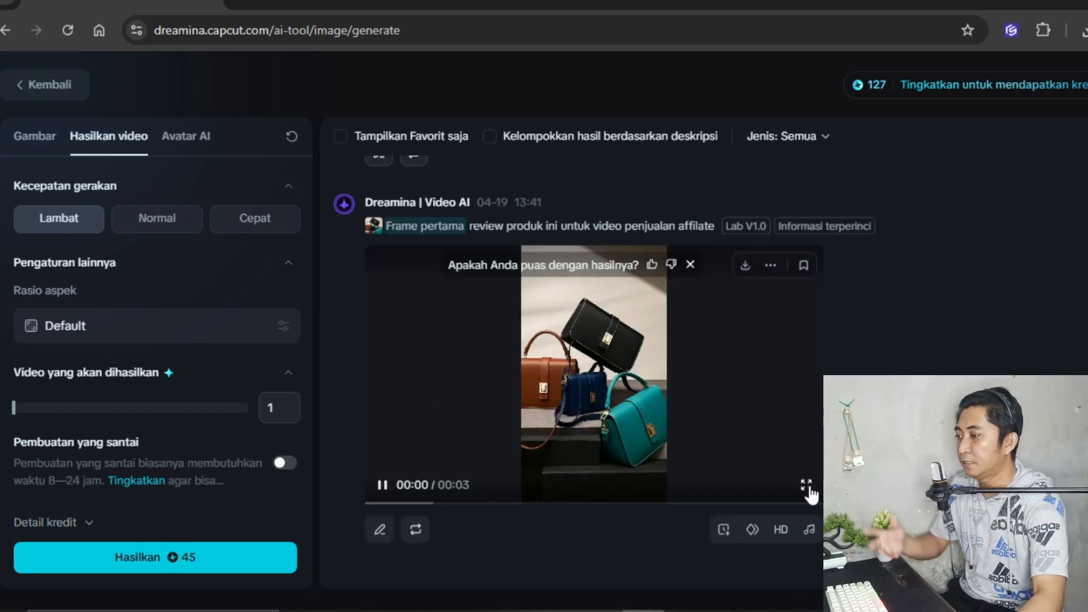
Play the generated handbag video in full screen and reopen its description for editing
left_click(806, 485)
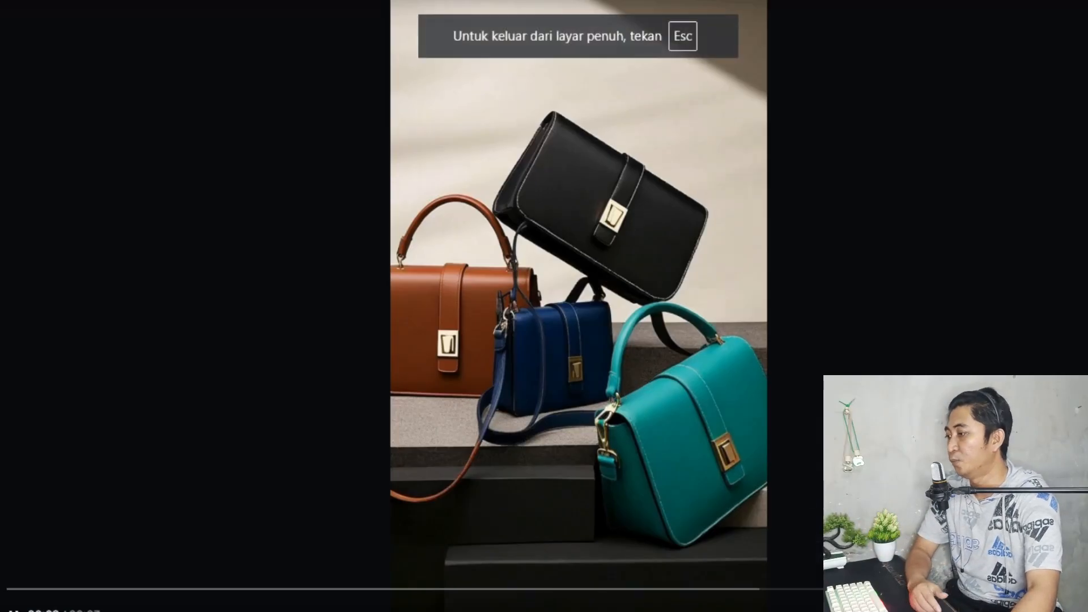
key("Escape")
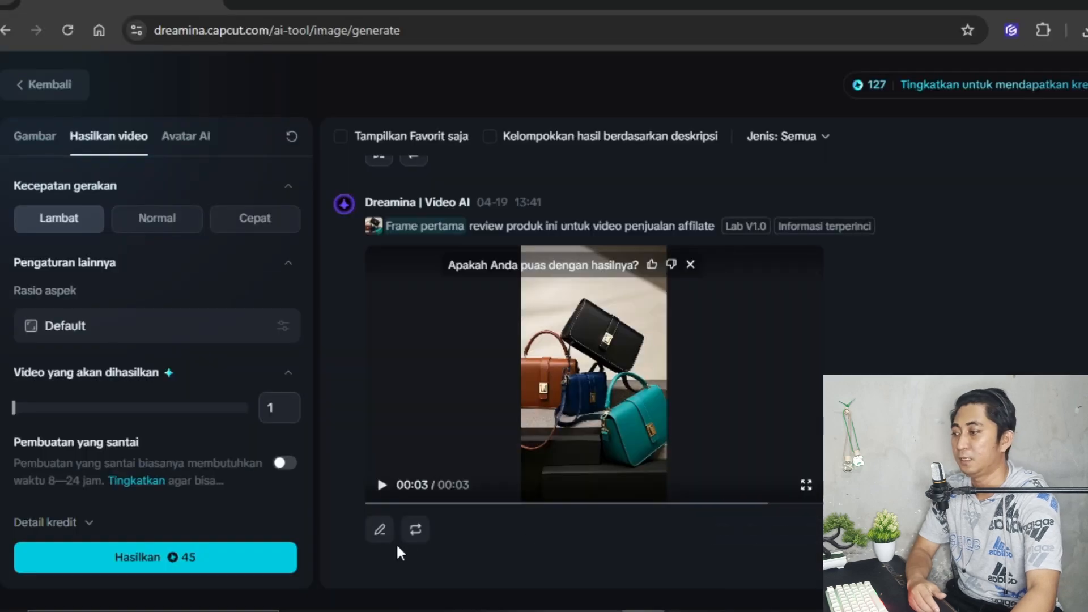
left_click(375, 536)
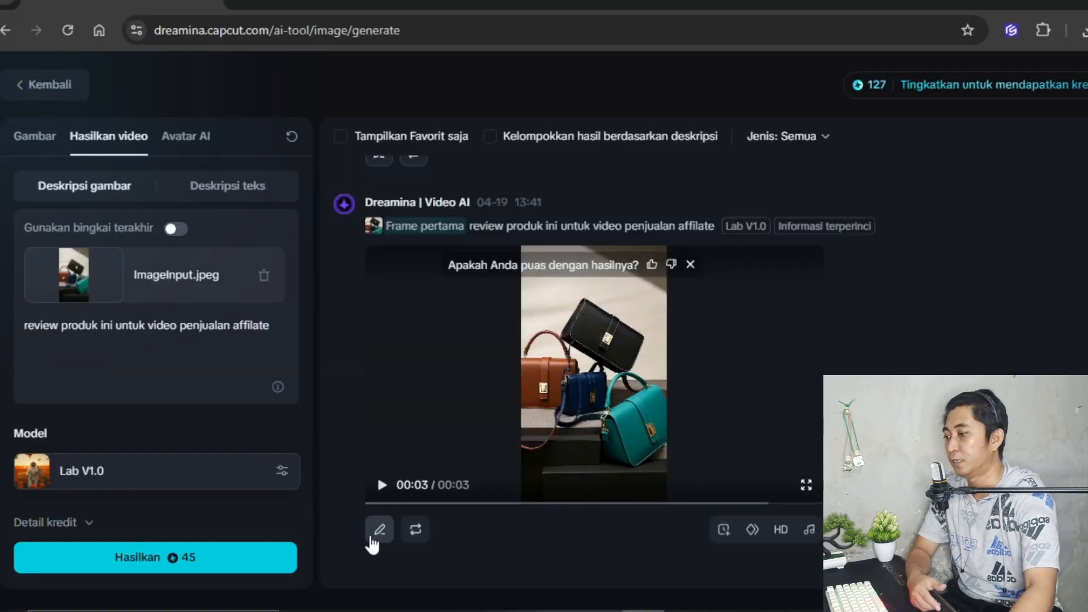
left_click(508, 488)
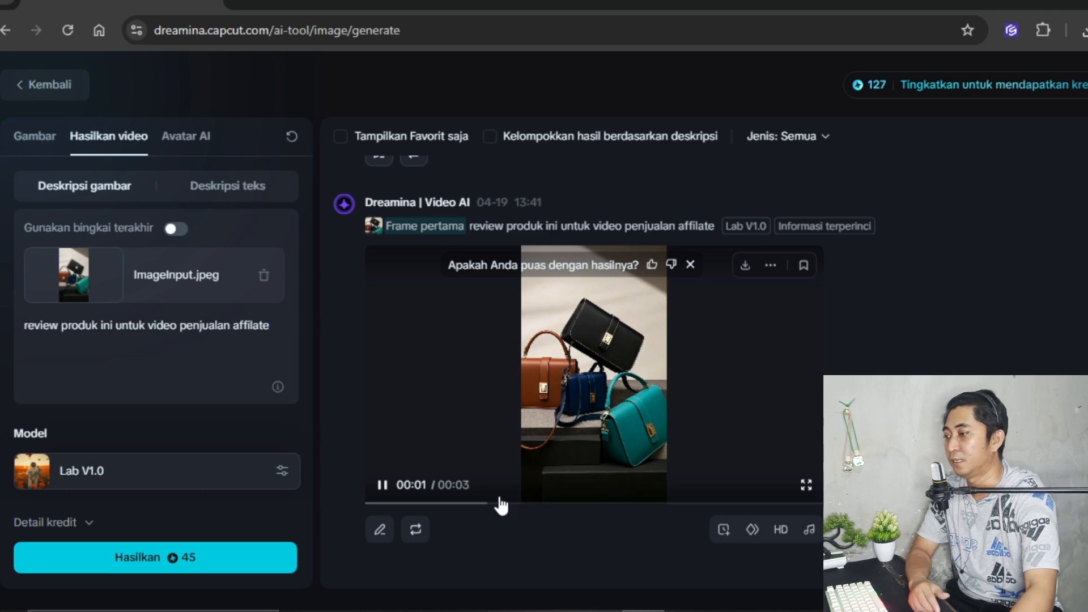